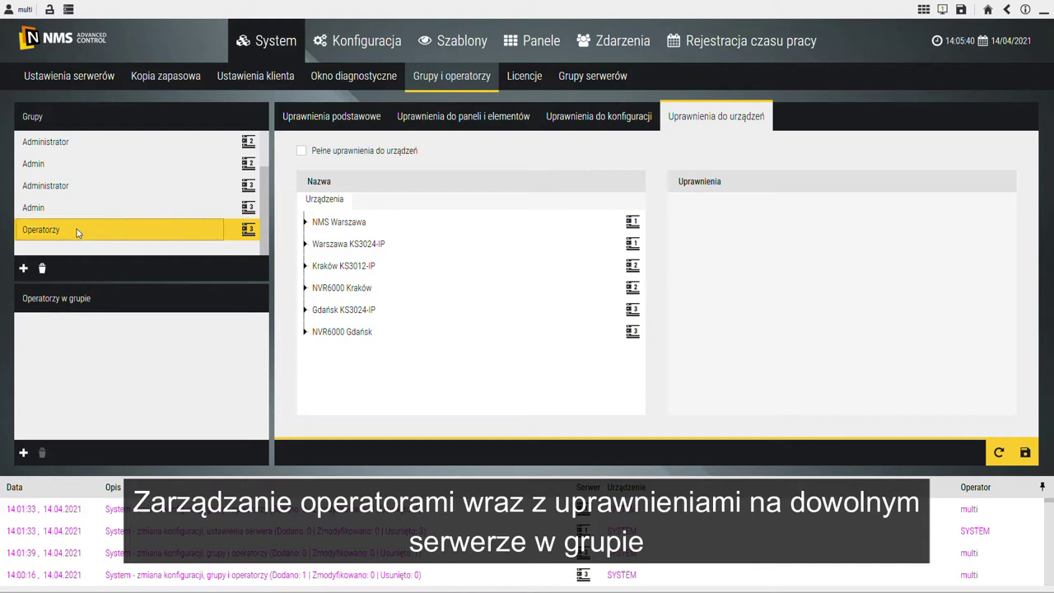
Step: Set the Operatorzy group type to Ochrona and grant it access to the Gdańsk panel
left_click(316, 124)
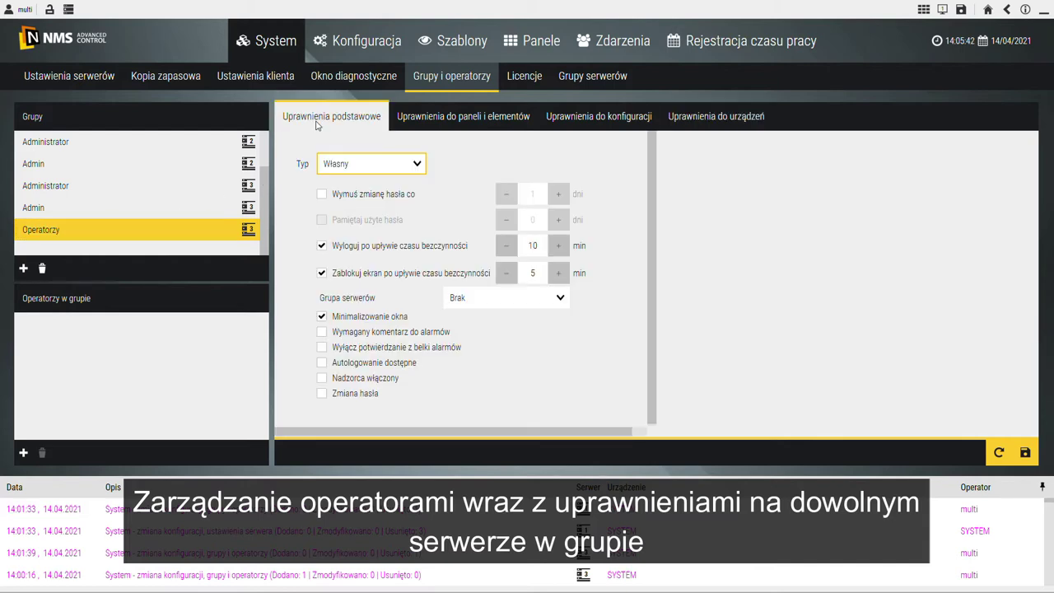
left_click(410, 164)
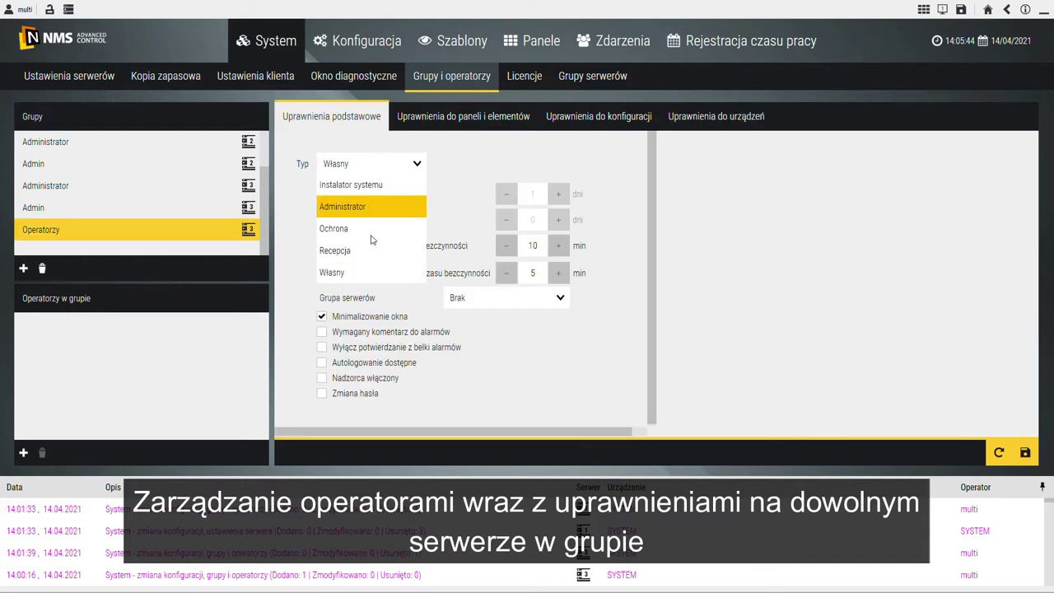
left_click(366, 236)
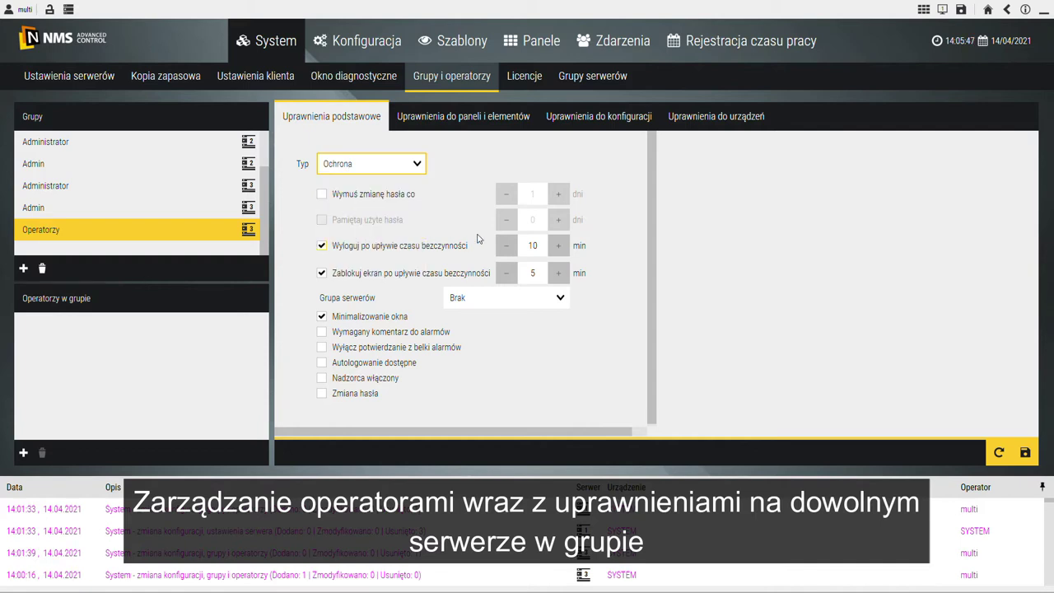
left_click(477, 118)
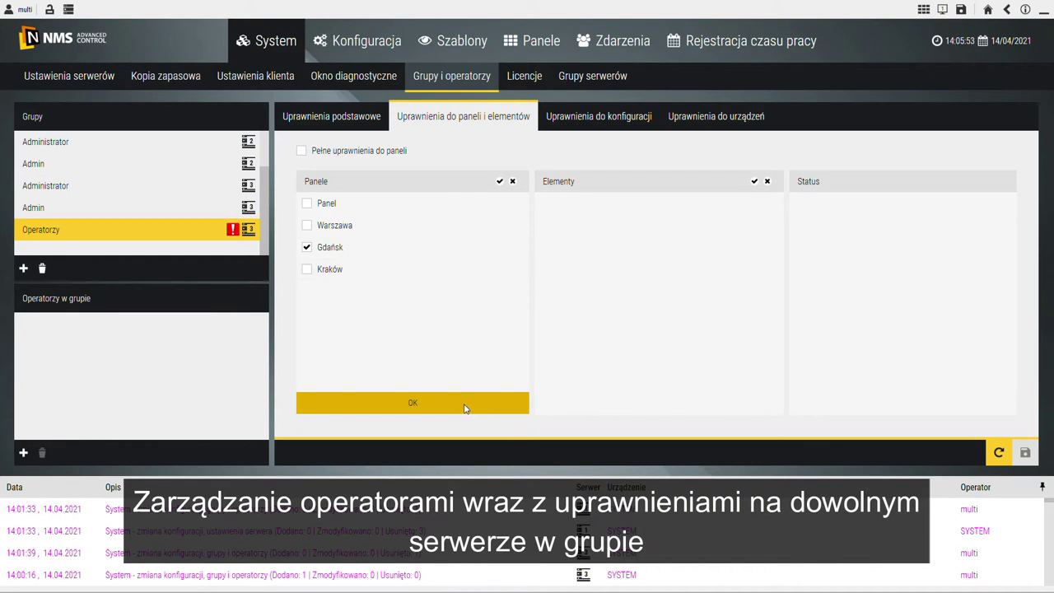
left_click(464, 405)
Step: Make all four Gdańsk KS3024-IP doors available to the group and save the permissions
left_click(708, 118)
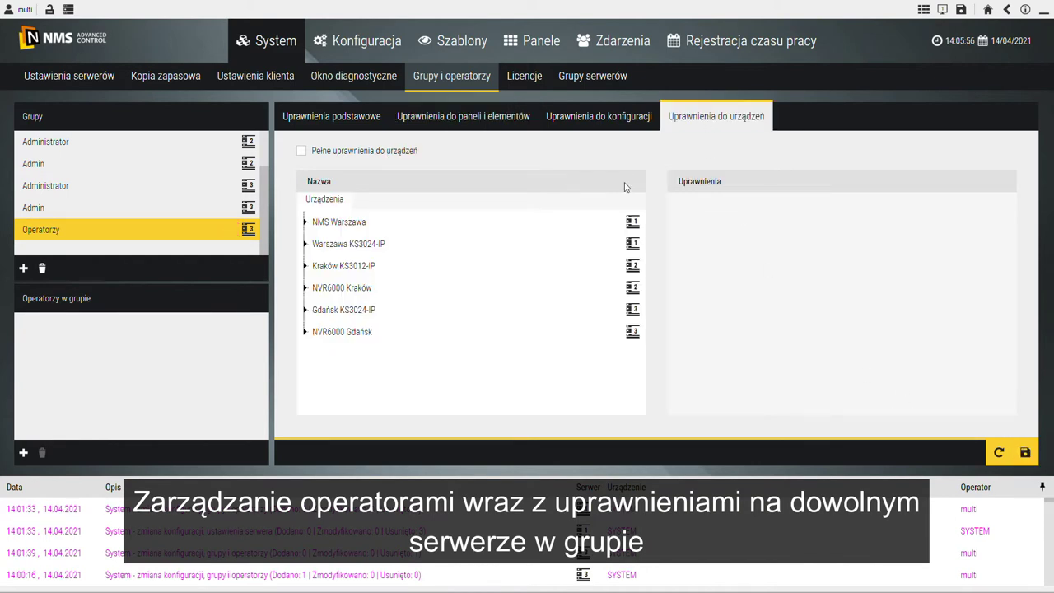
left_click(323, 317)
left_click_drag(356, 327, 406, 397)
left_click(682, 205)
left_click(1021, 454)
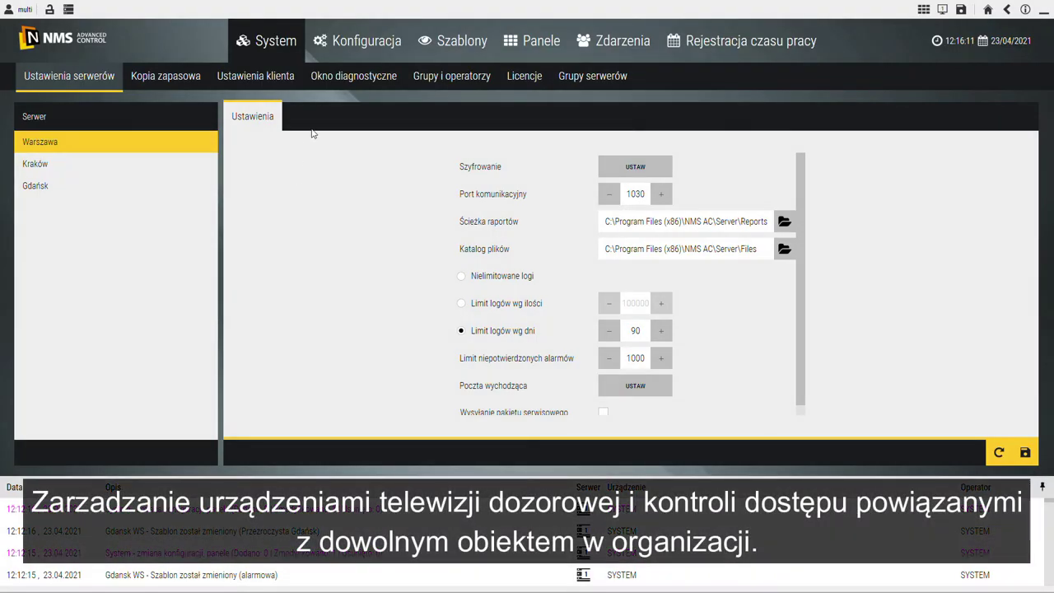
Step: Start a new Telewizja Dozorowa device on the Warszawa server
left_click(341, 51)
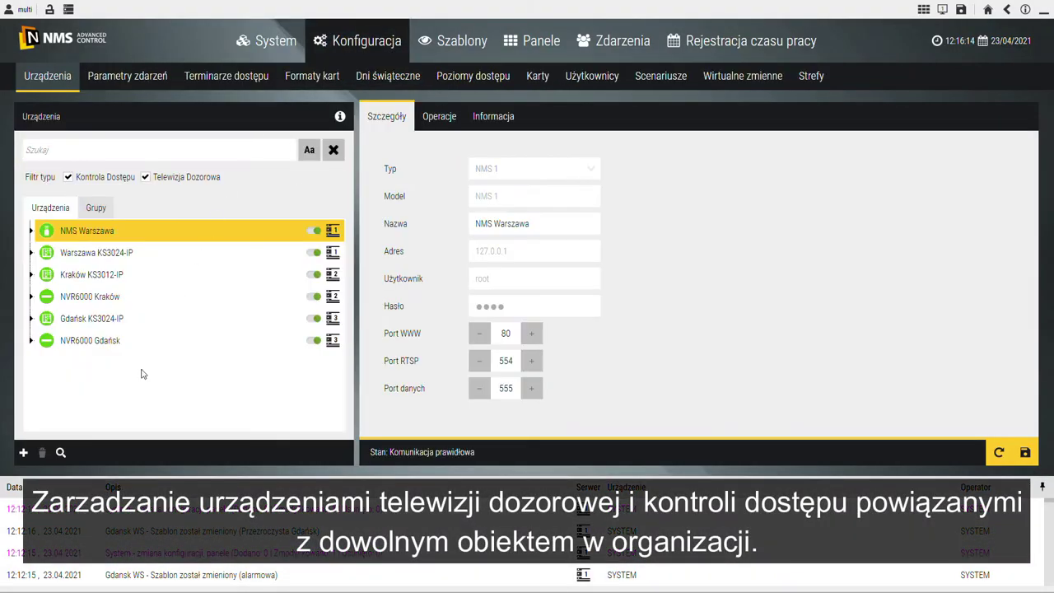
left_click(24, 454)
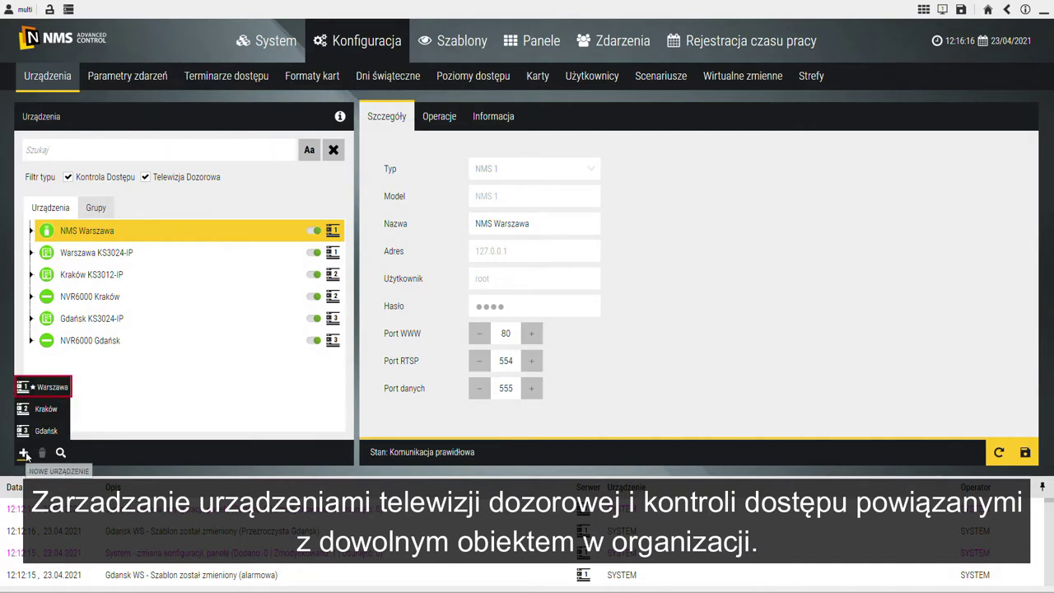
left_click(54, 394)
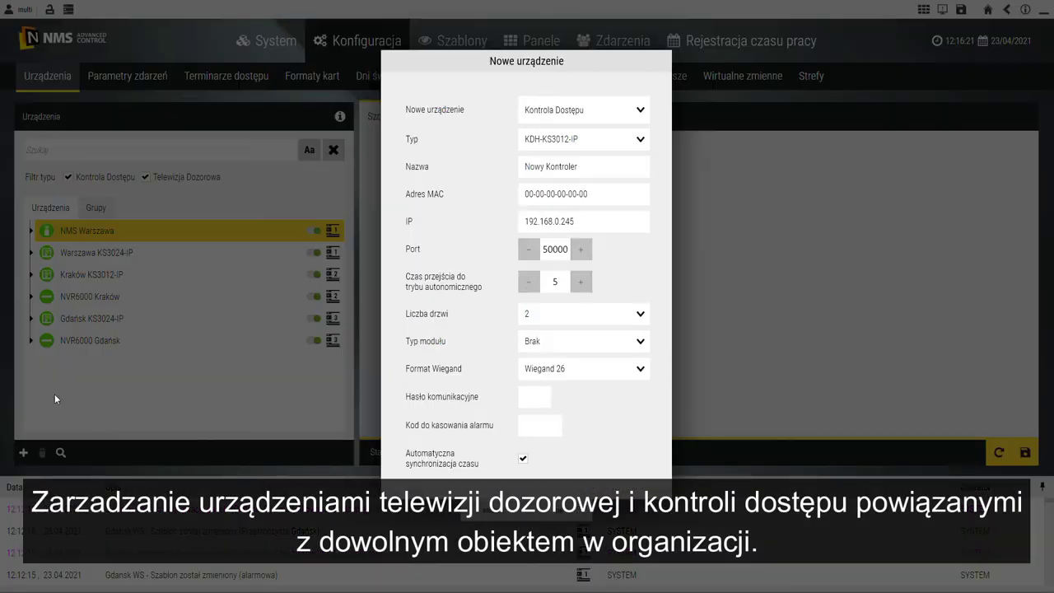
left_click(600, 115)
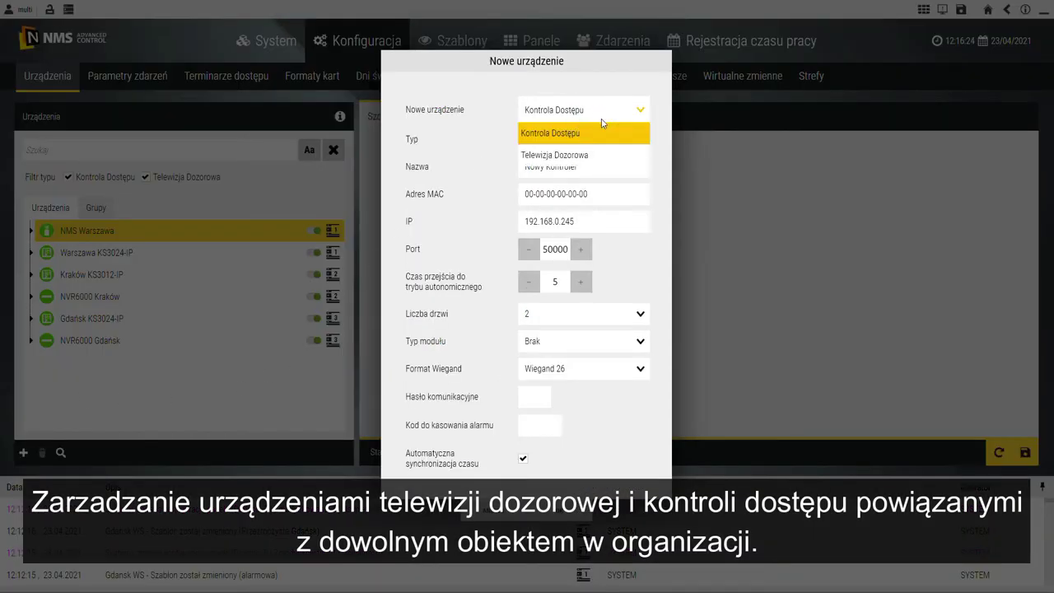
left_click(605, 157)
Step: Make it an NVIP 6000 camera at address 10.11.45.109, confirm and save
left_click(612, 140)
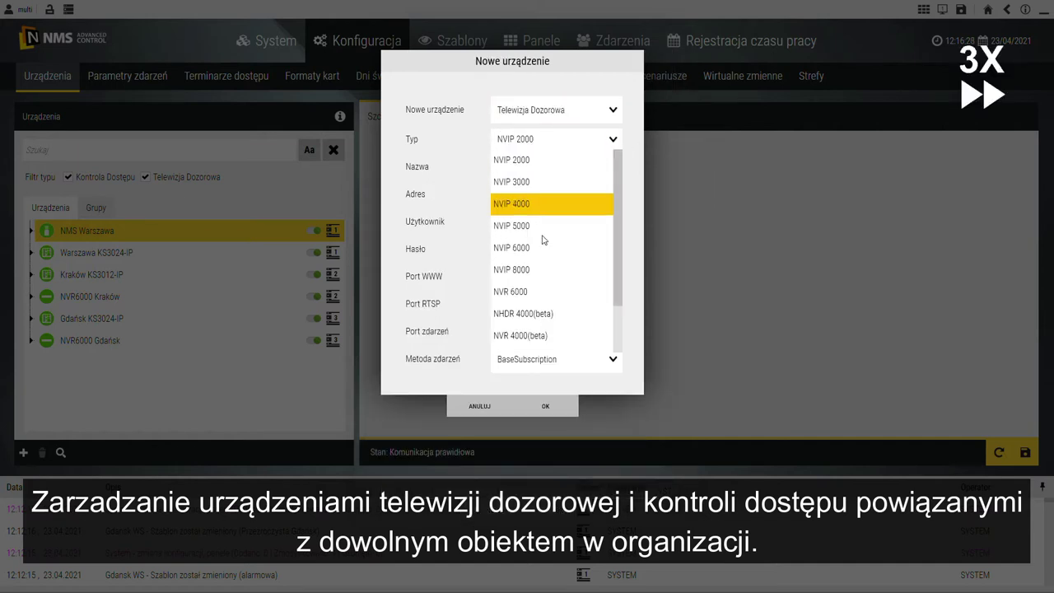
left_click(549, 244)
key("Down")
double_click(510, 198)
type("10.11.45.109")
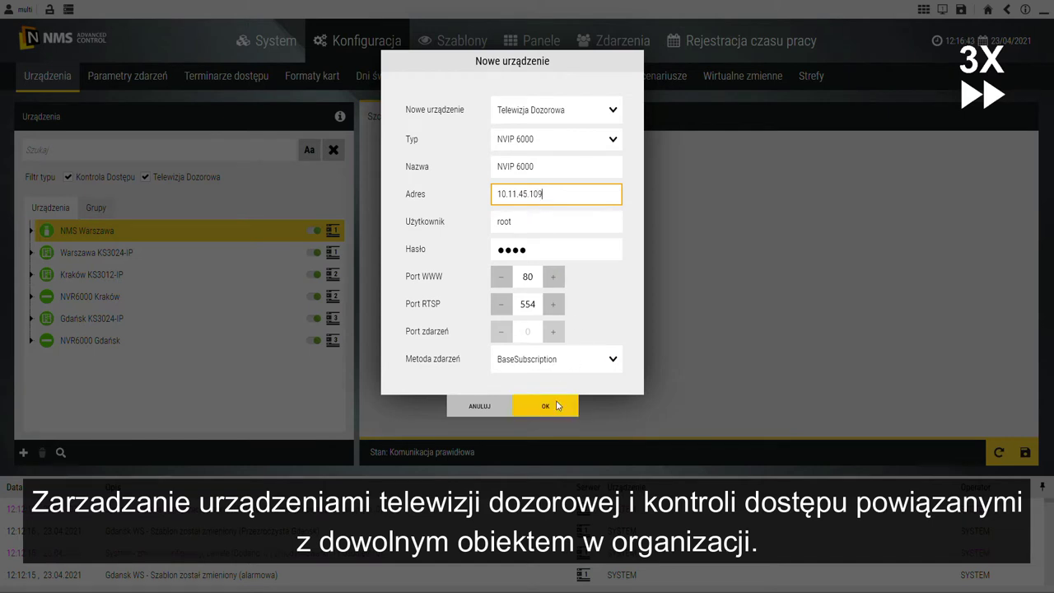
left_click(558, 405)
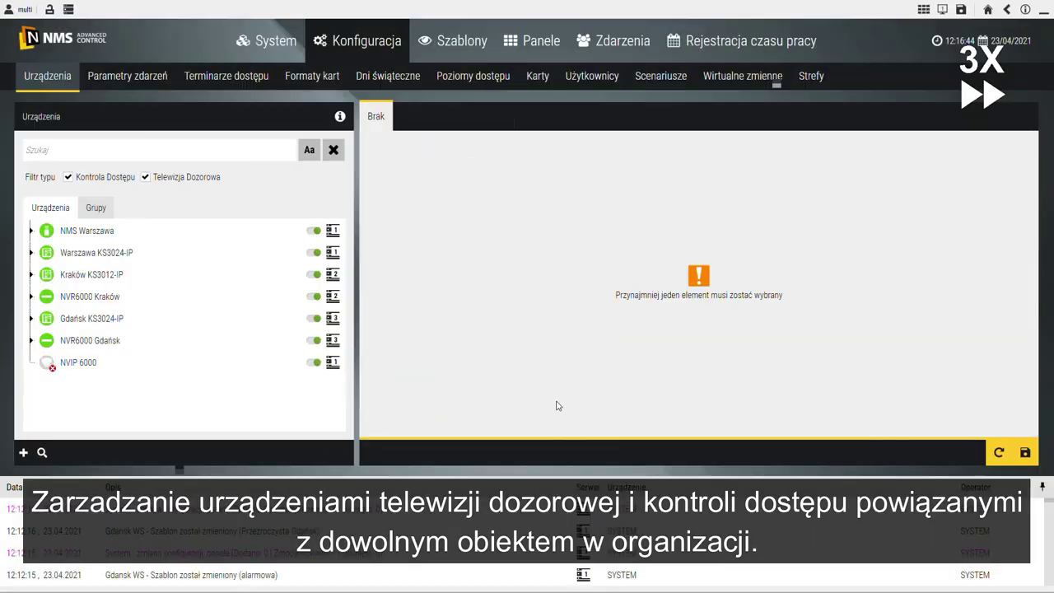
left_click(1025, 453)
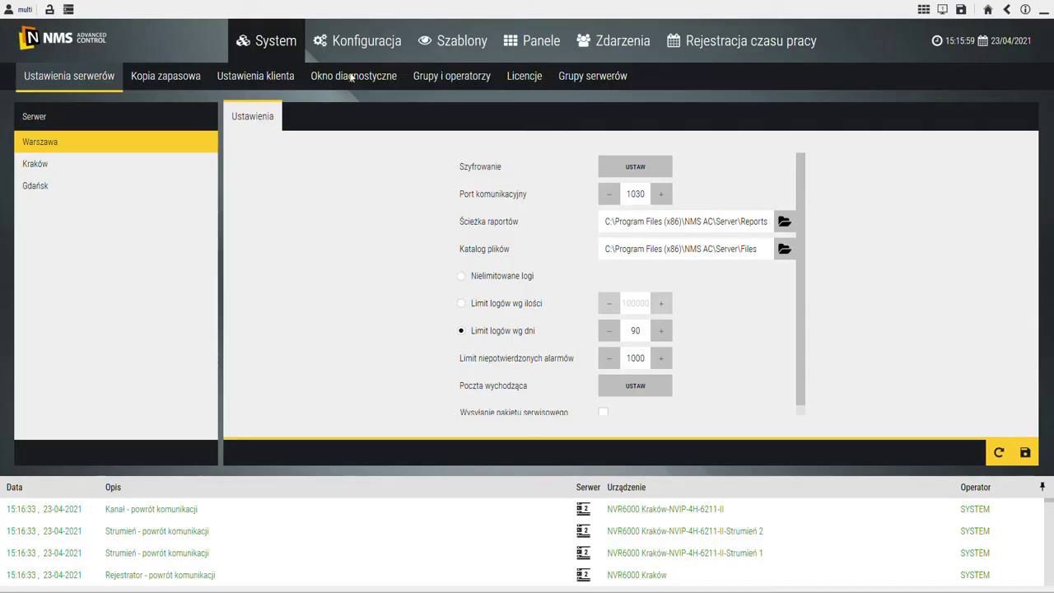
Step: Create a new user on the Gdańsk server with her first name, surname and department, and save
left_click(355, 49)
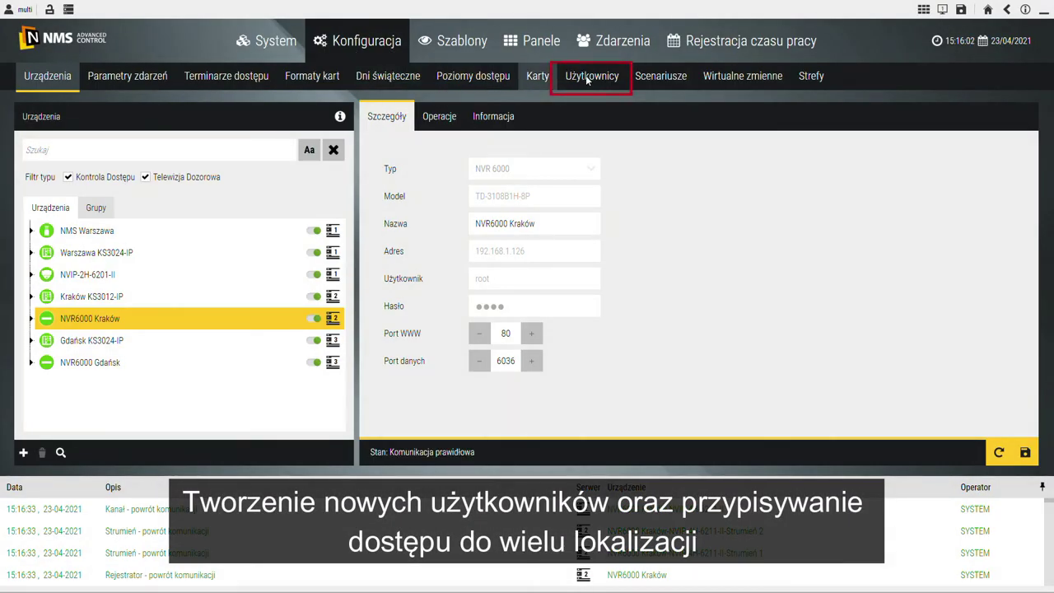
left_click(586, 75)
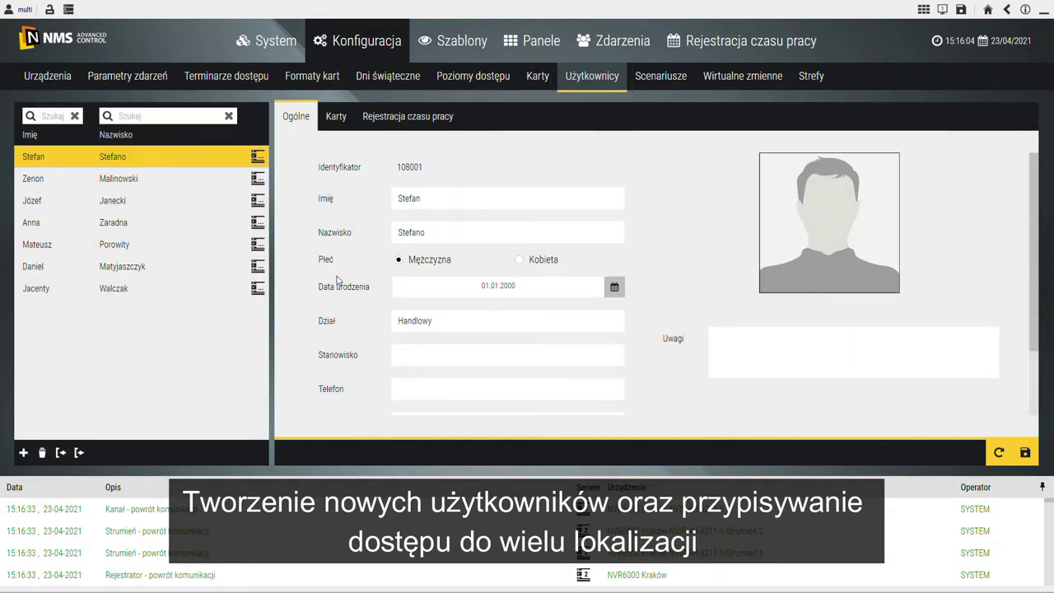
left_click(23, 453)
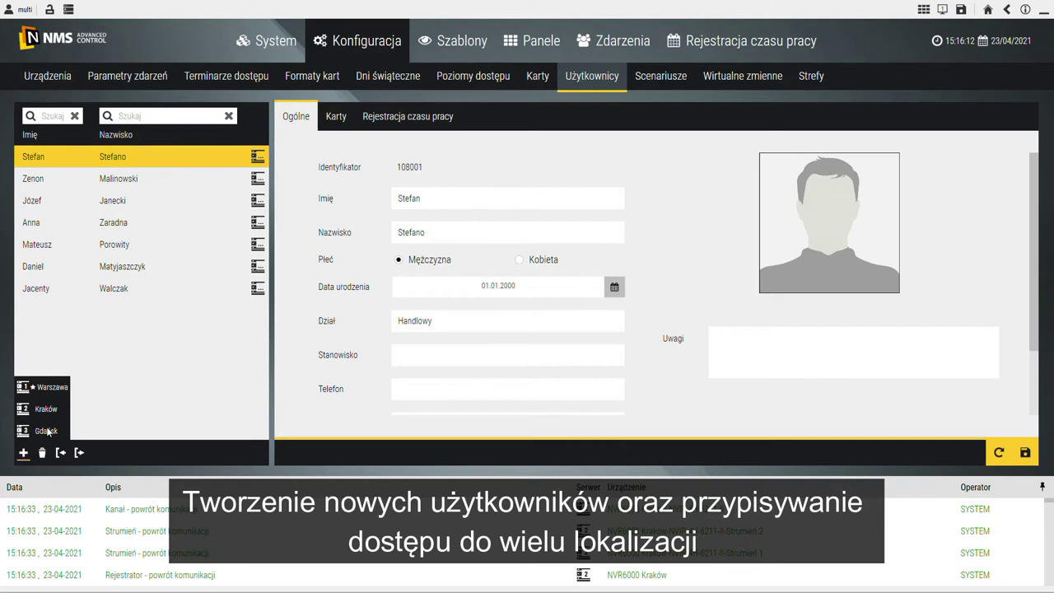
left_click(46, 431)
left_click(444, 200)
key("Tab")
left_click(414, 323)
type("Kadr")
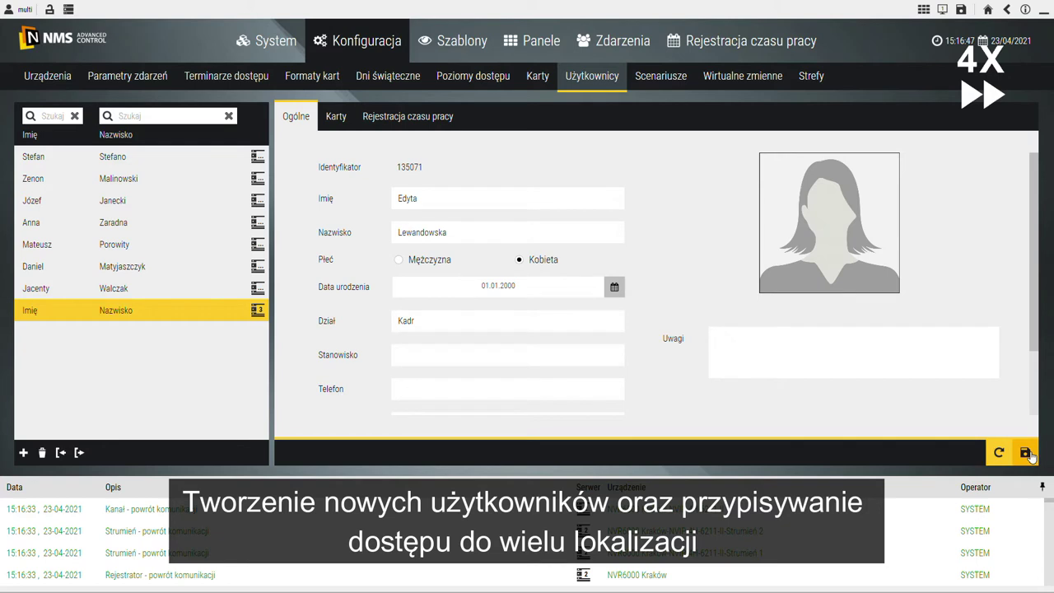
left_click(1025, 452)
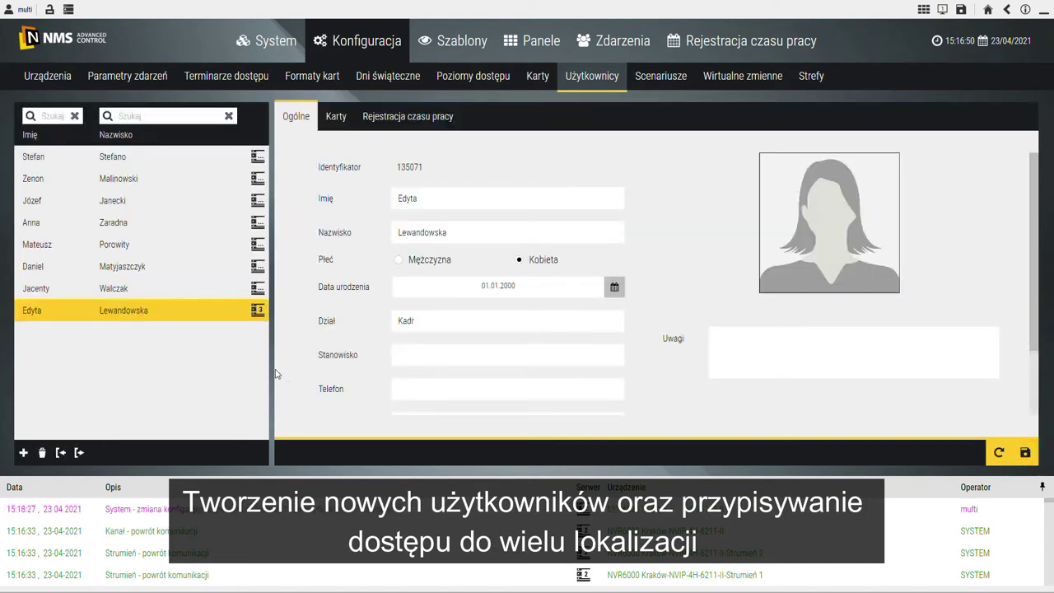
Step: Also assign the user to server 1, save, and reopen her server assignment list
left_click(259, 316)
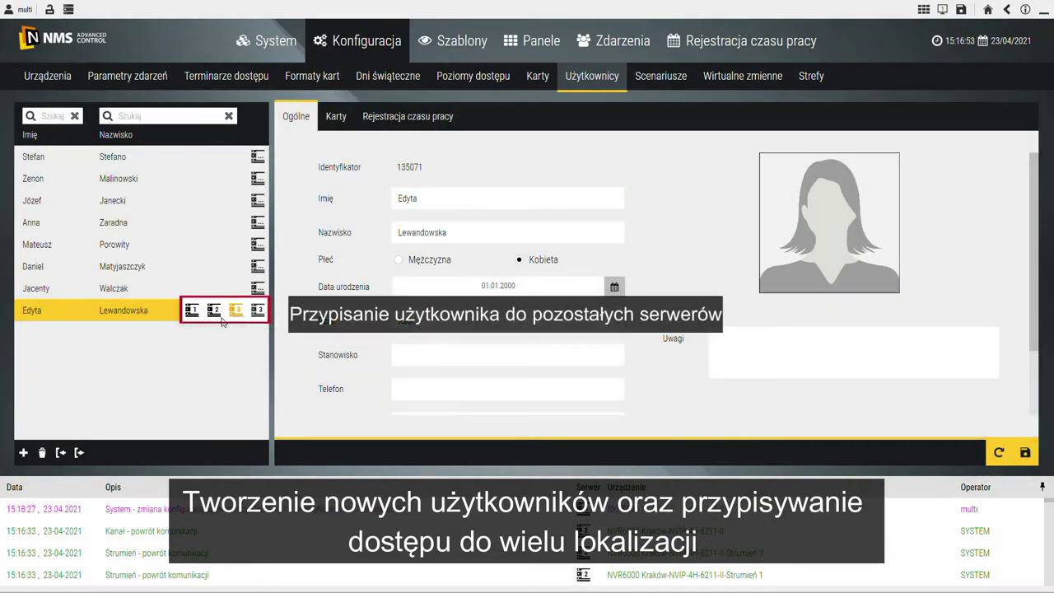
left_click(194, 314)
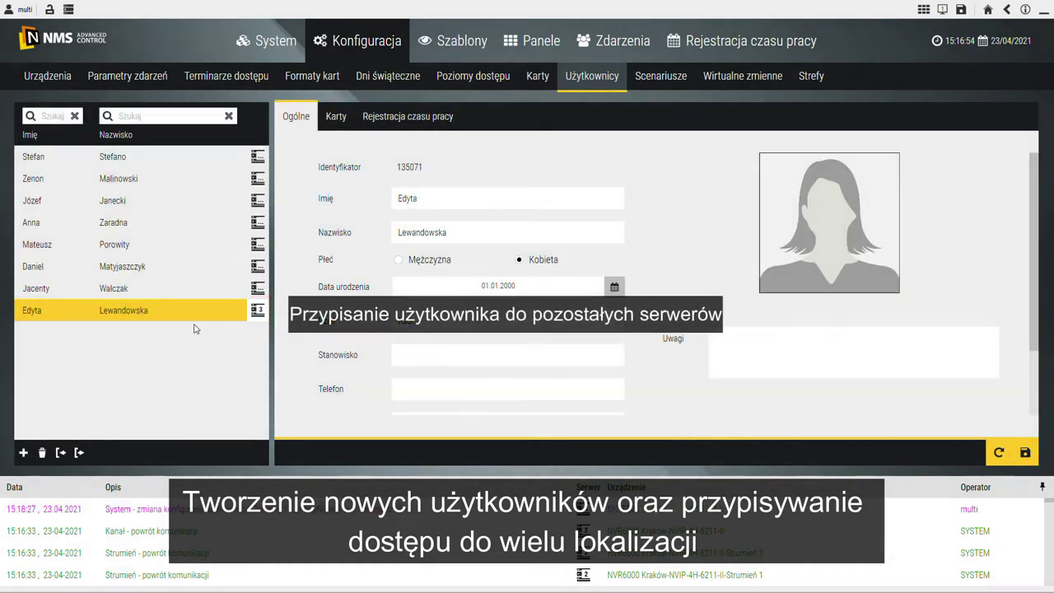
left_click(1026, 452)
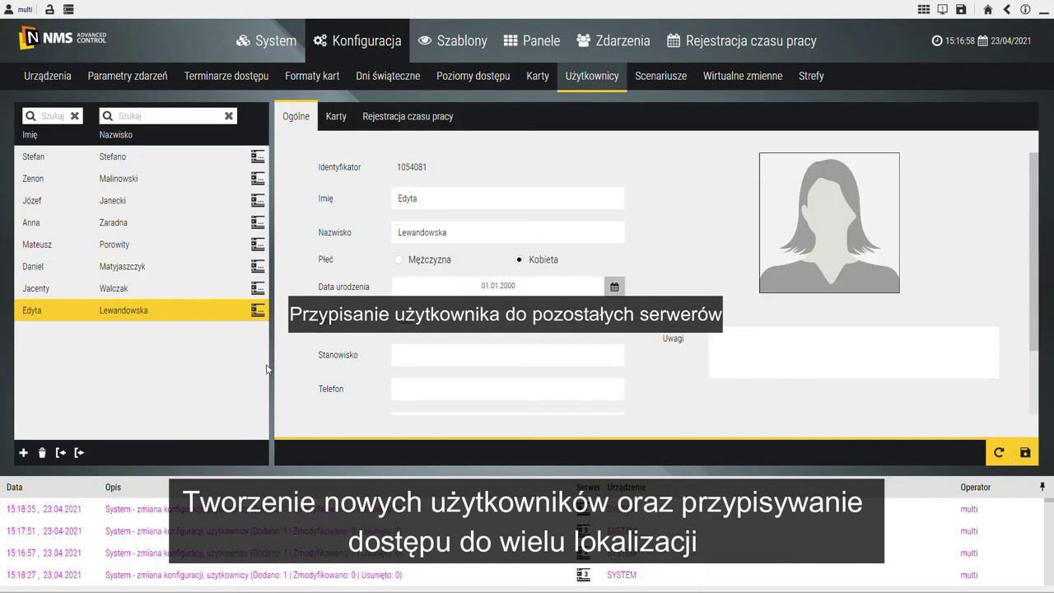
left_click(258, 314)
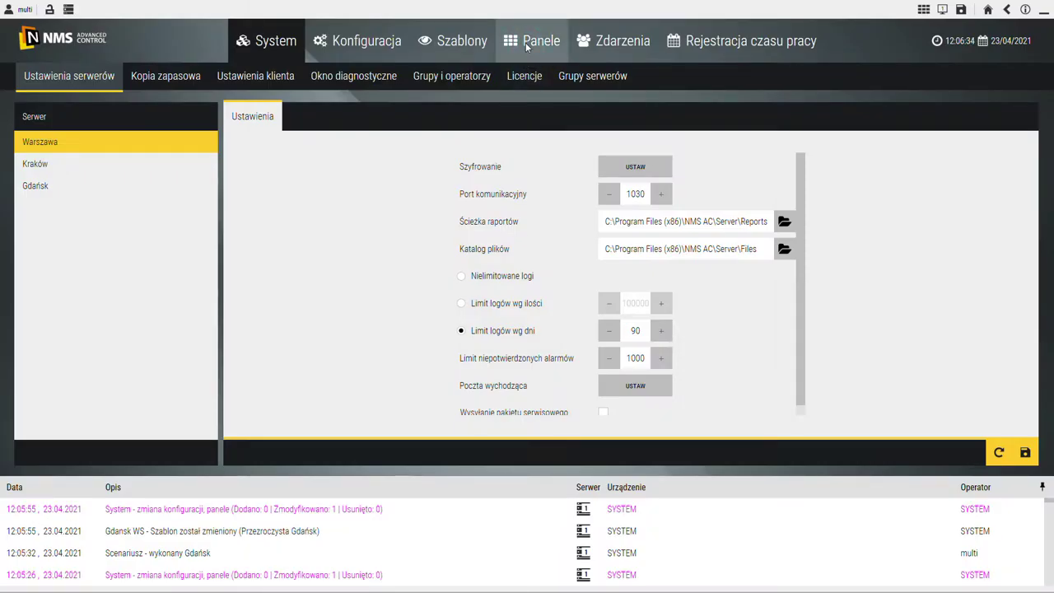
Step: Create a new operator panel on Warszawa named 'Nowy panel'
left_click(523, 46)
left_click(22, 453)
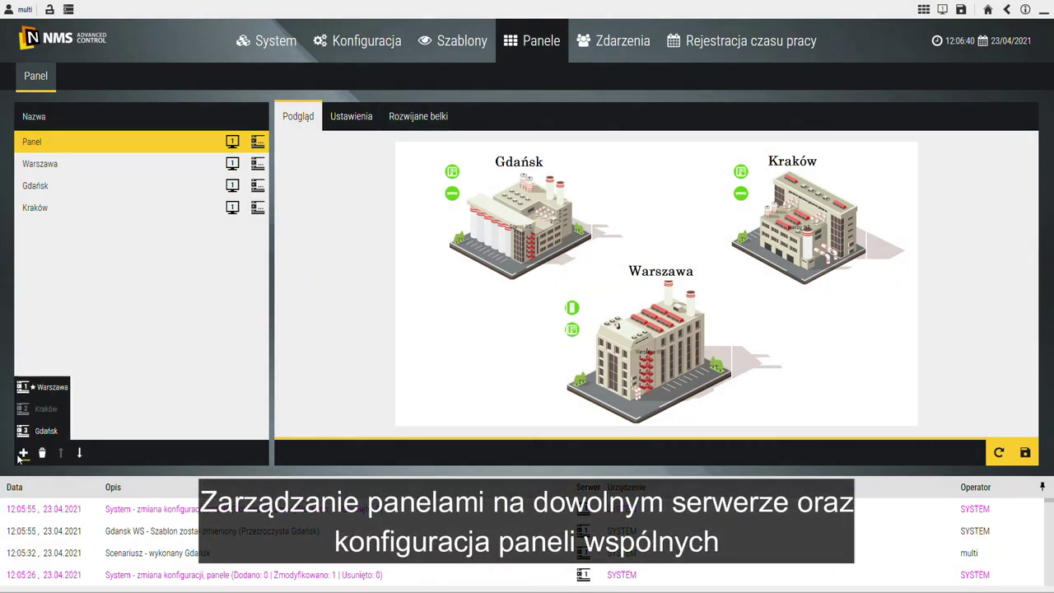
left_click(45, 388)
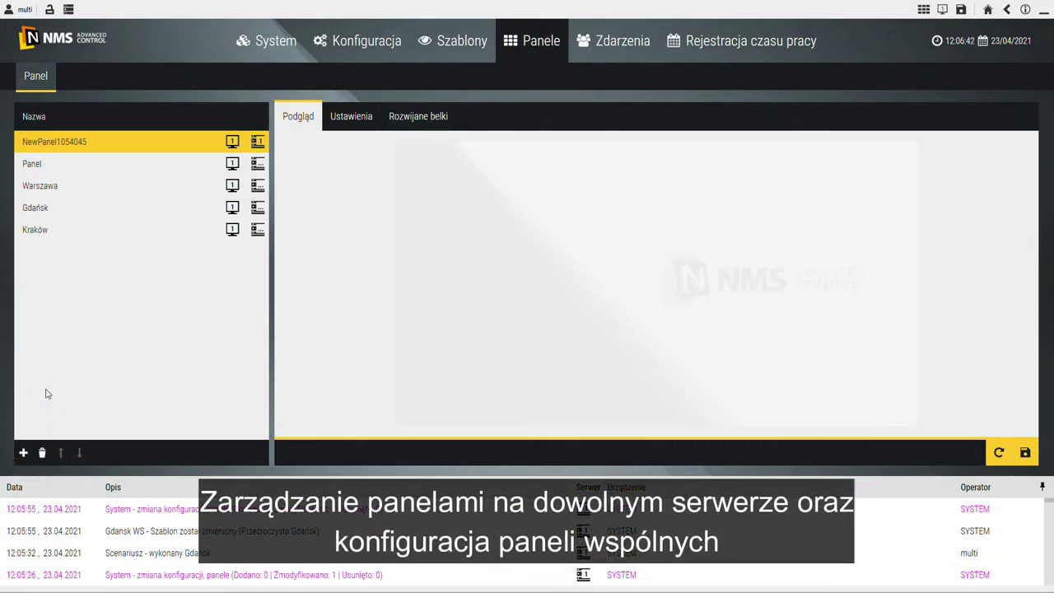
double_click(93, 144)
type("Nowy panel")
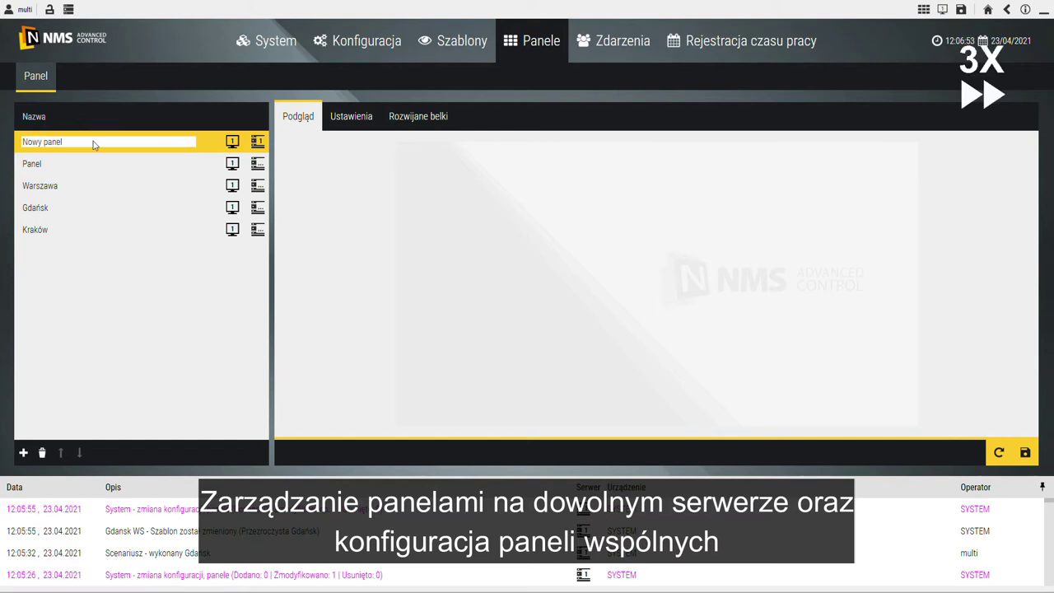
key("Return")
left_click(125, 146)
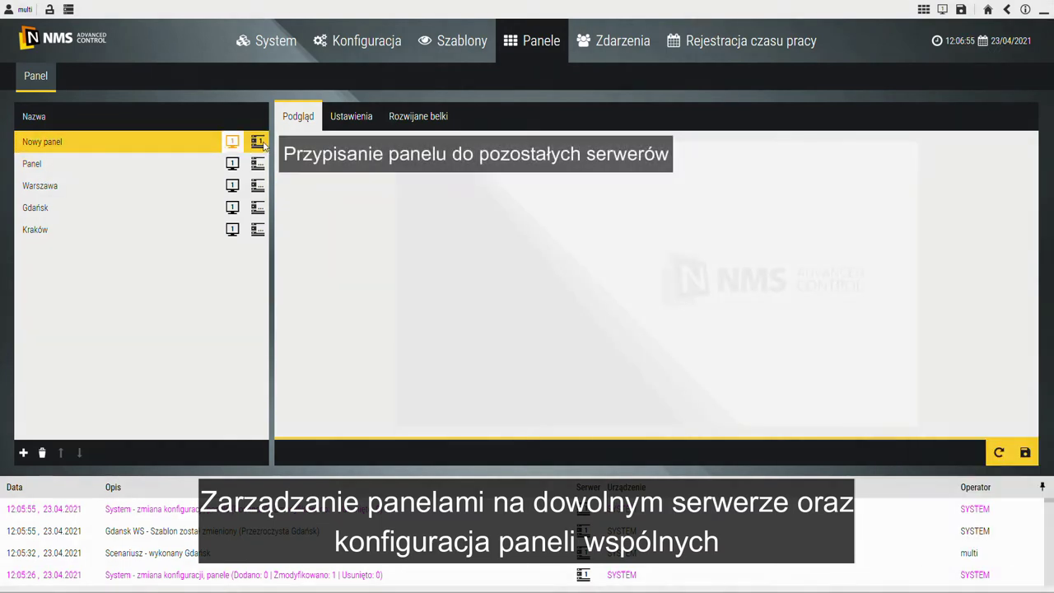
Step: Share Nowy panel with servers 2 and 3 and save the change
mouse_move(262, 144)
left_click(214, 143)
left_click(228, 146)
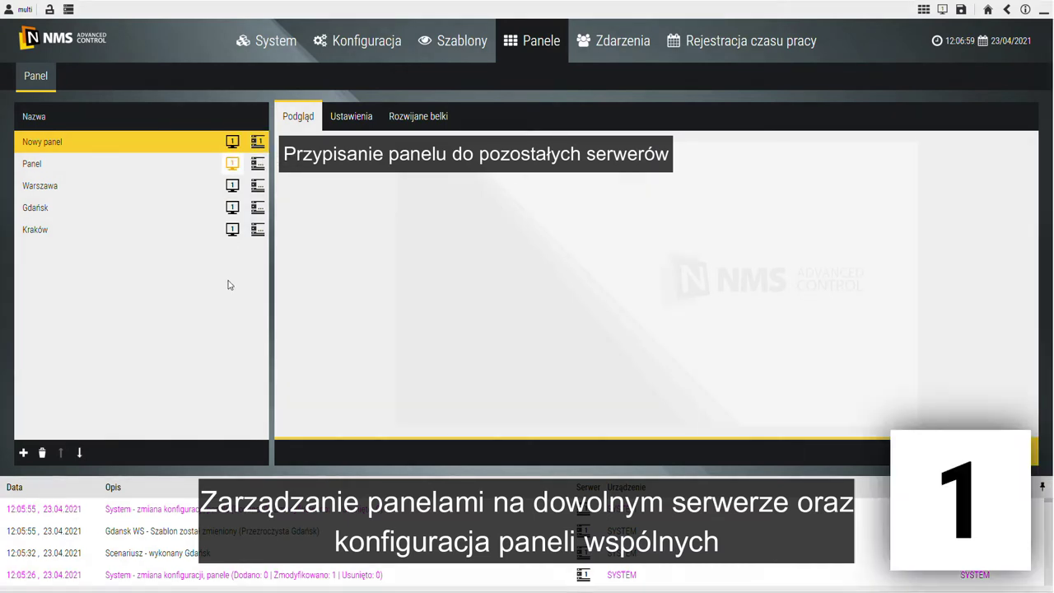
left_click(1026, 452)
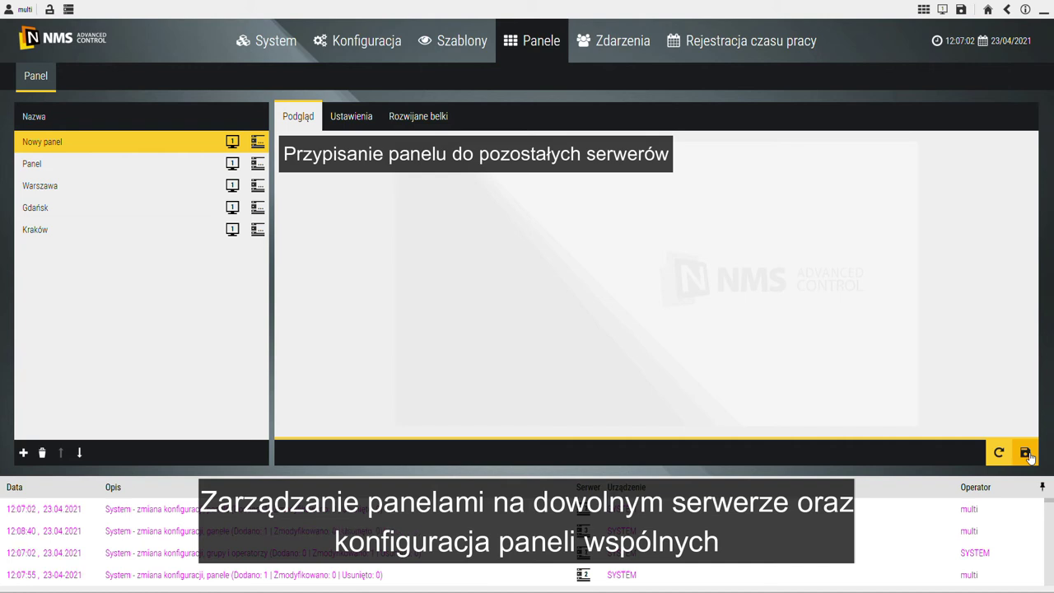
mouse_move(258, 145)
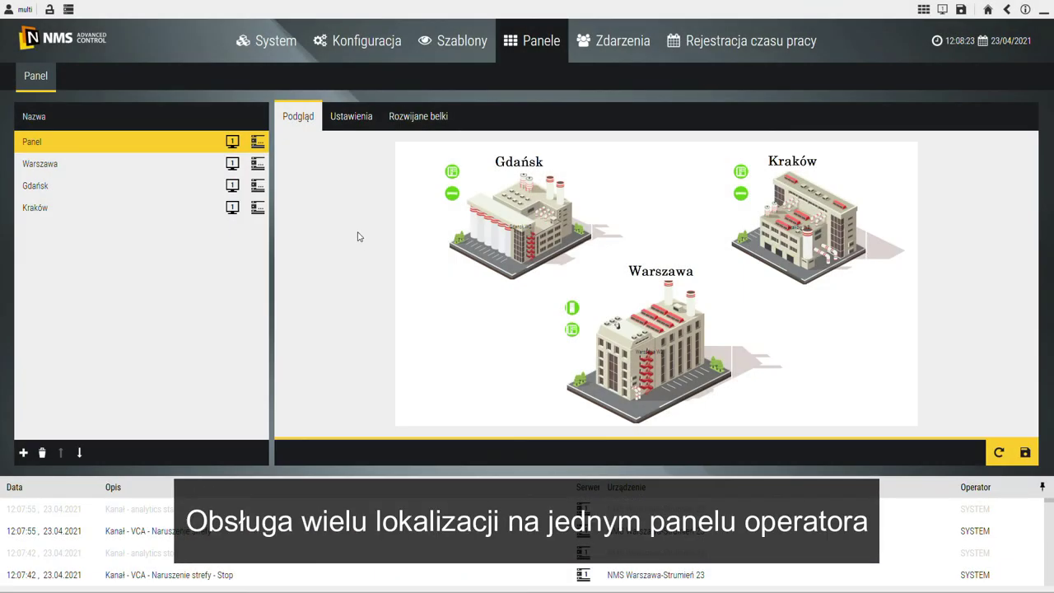
Step: Open the three-site Panel, enter the alarmed Gdańsk floor plan and show the camera near the forced door
left_click(243, 149)
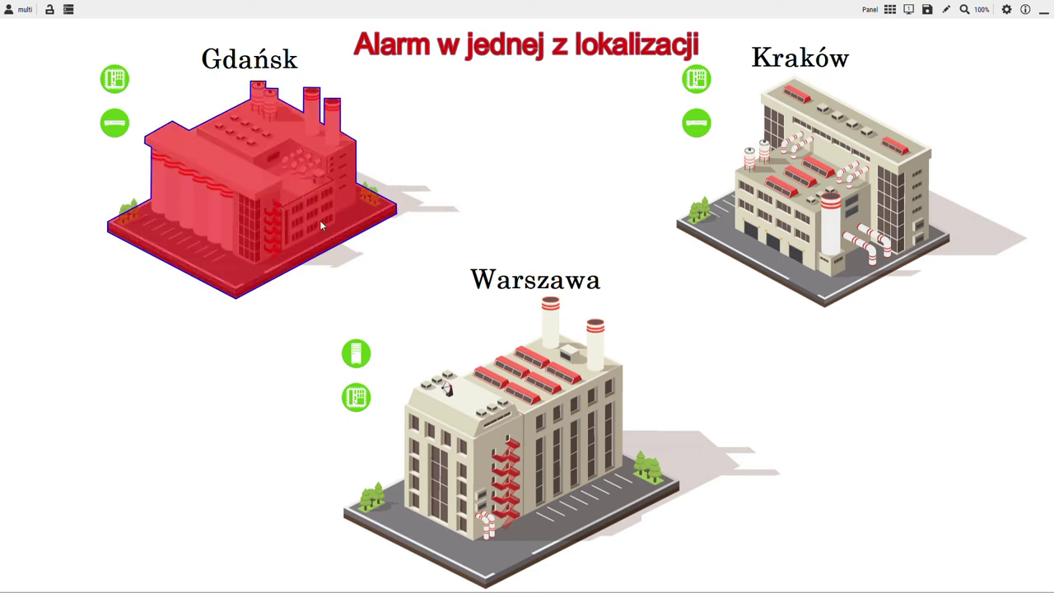
left_click(345, 203)
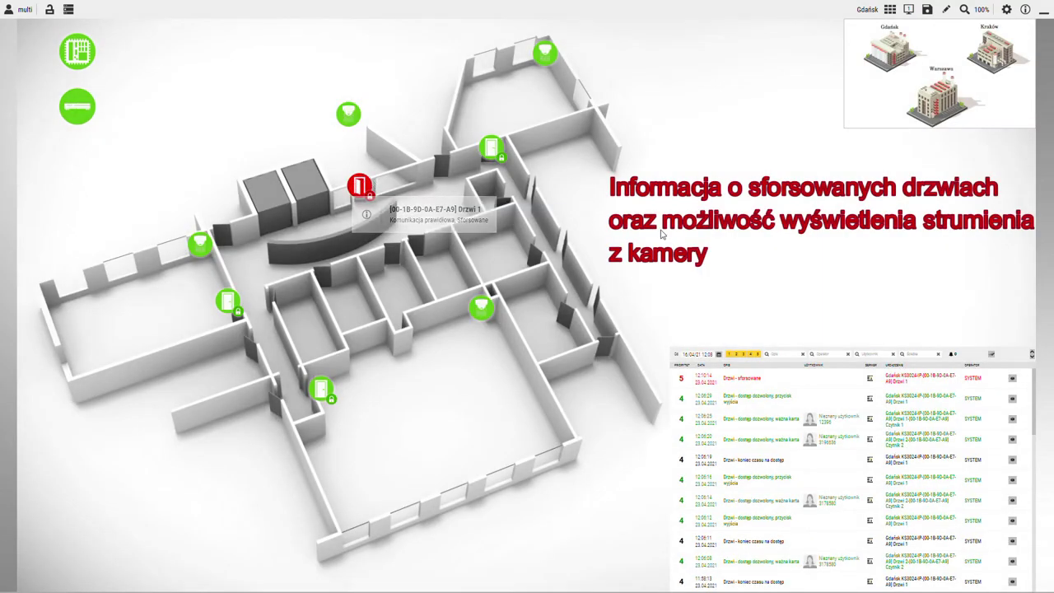
left_click(354, 123)
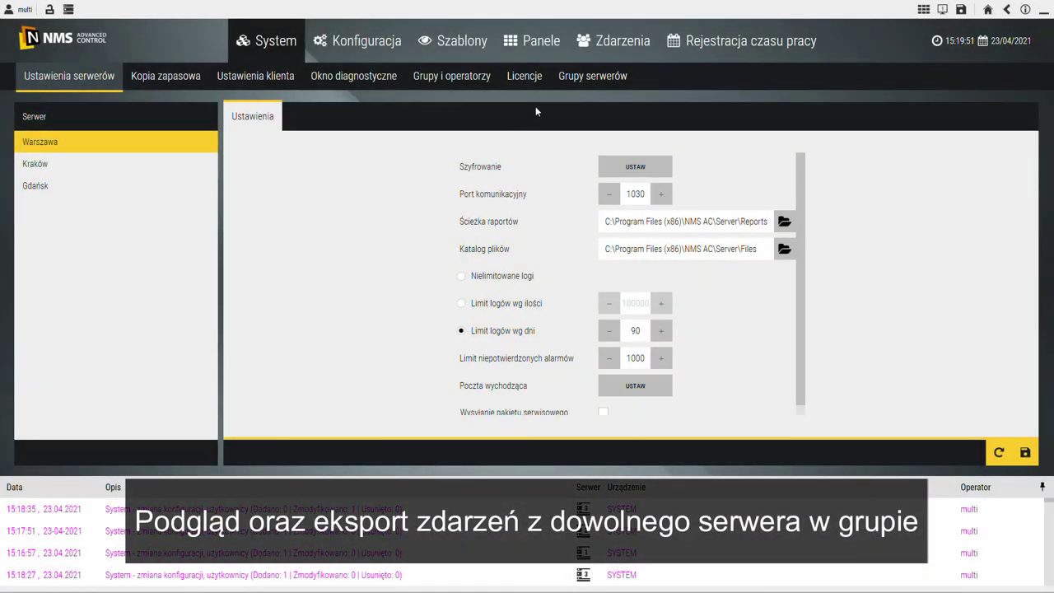
Step: Search the event list for events recorded on the Kraków server
left_click(613, 50)
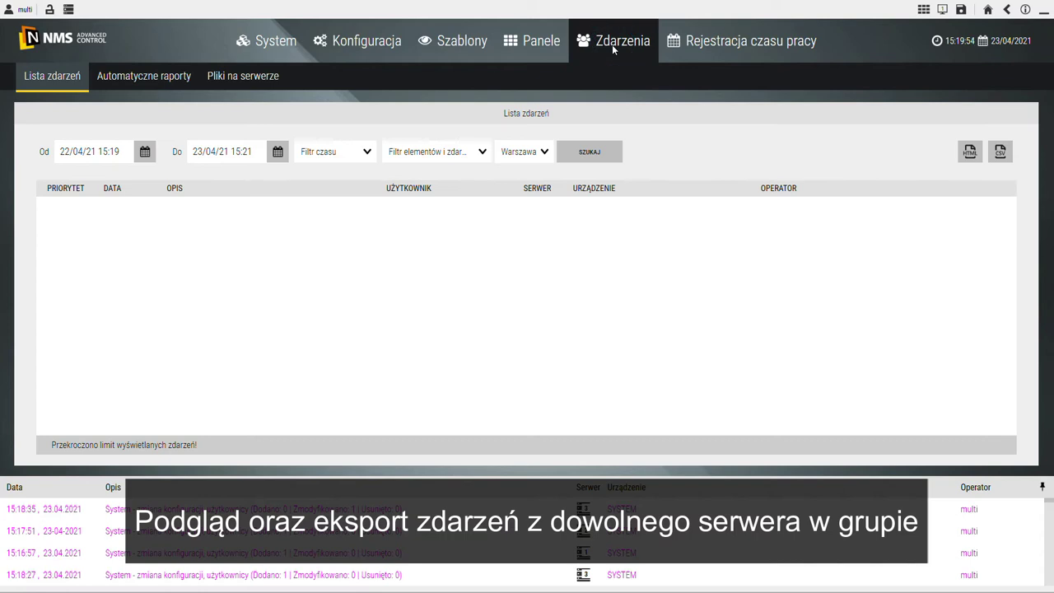
left_click(534, 161)
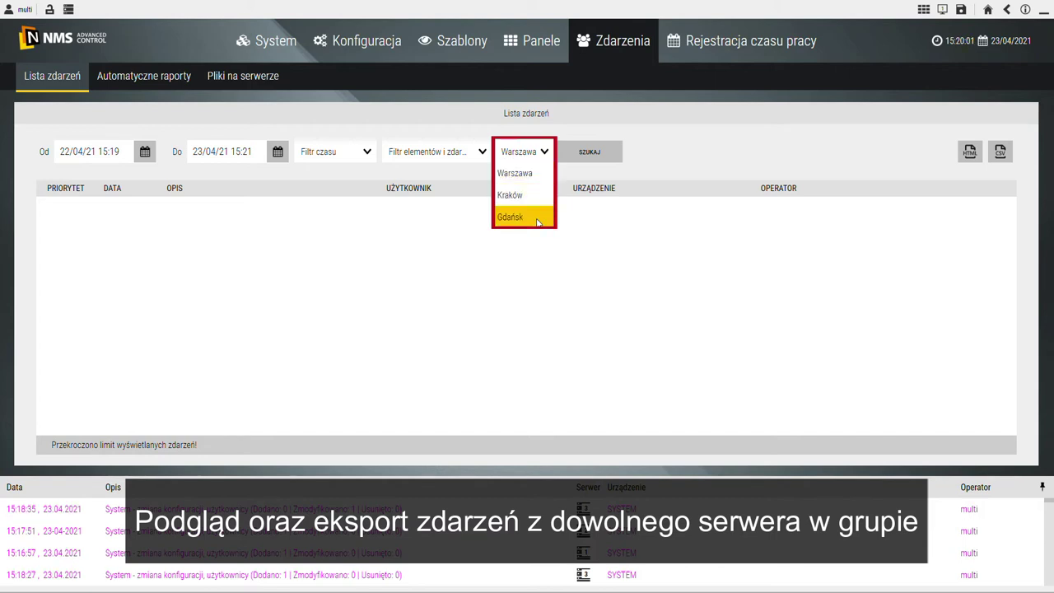
left_click(531, 196)
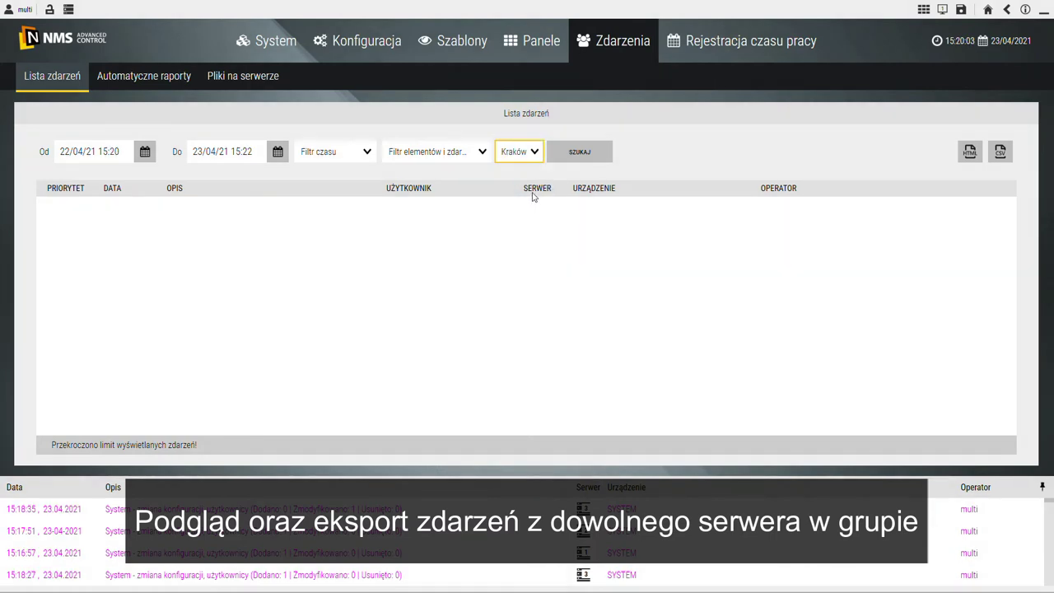
left_click(578, 155)
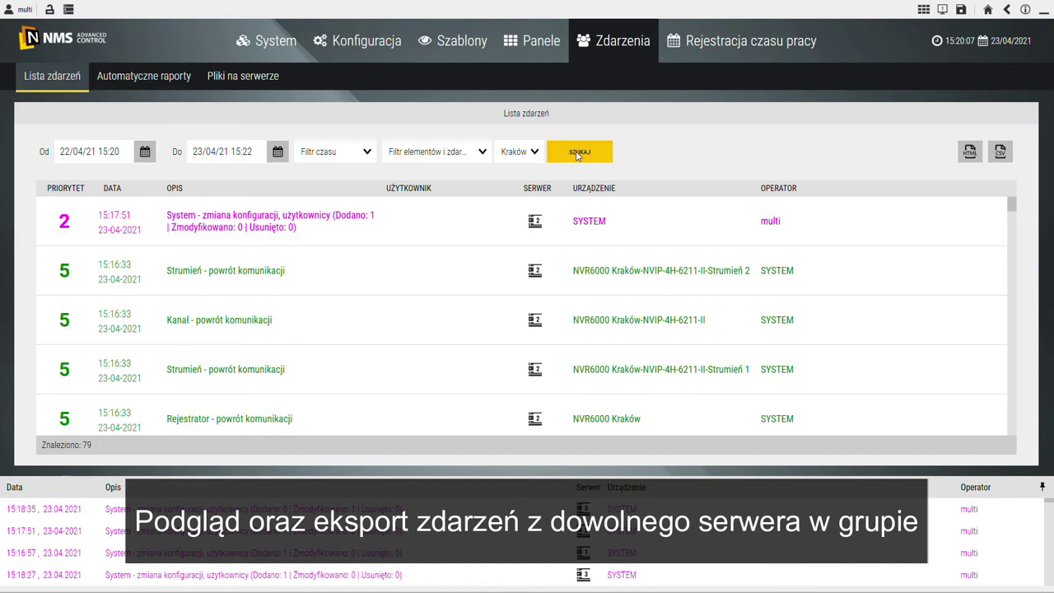
scroll(595, 272, "down", 3)
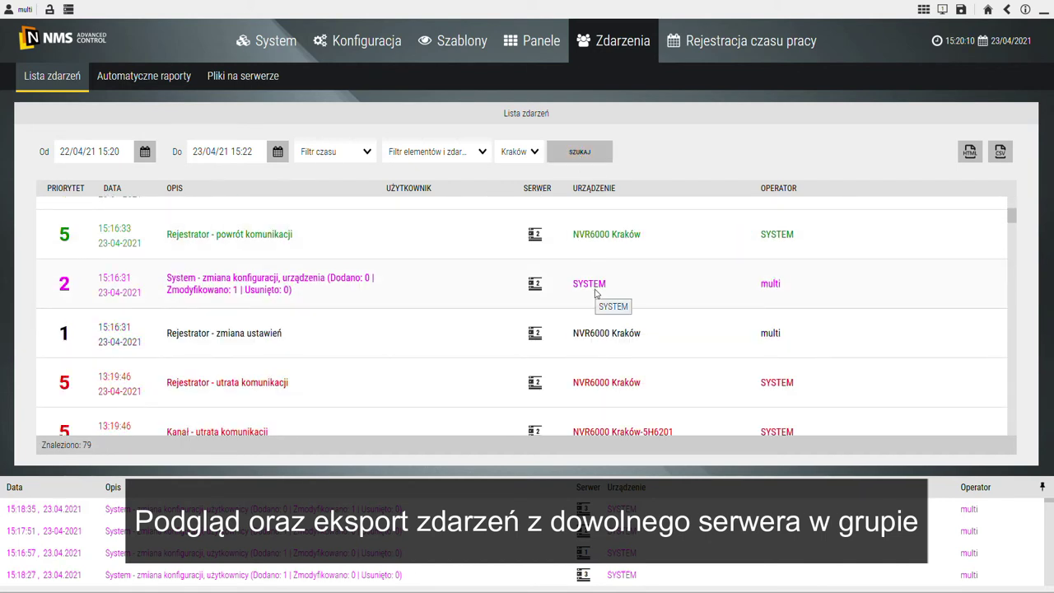
scroll(594, 292, "up", 3)
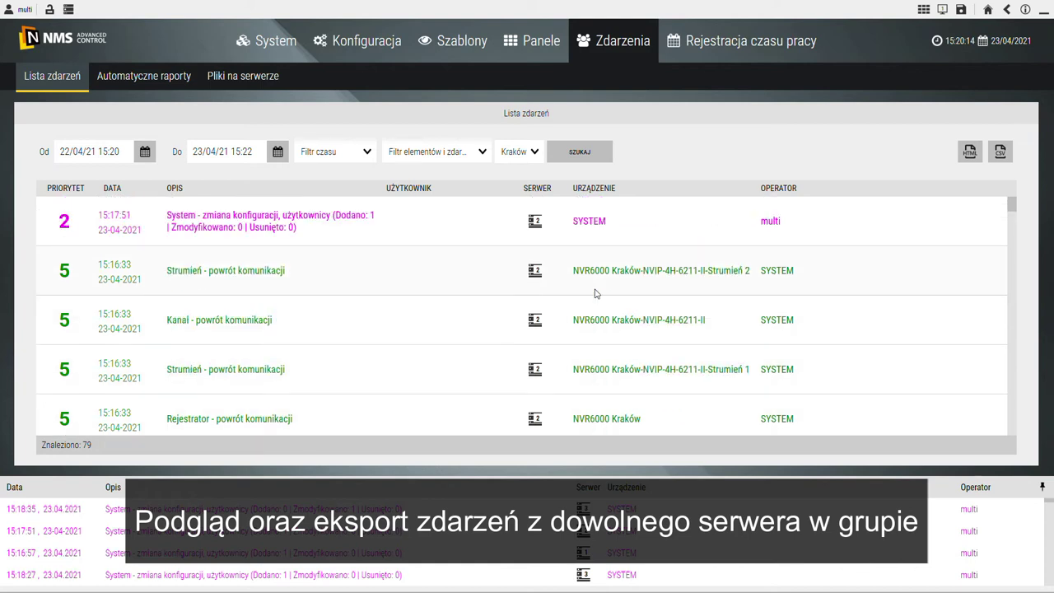
Step: Search the event list again for the Gdańsk server's events and scroll through them
left_click(535, 152)
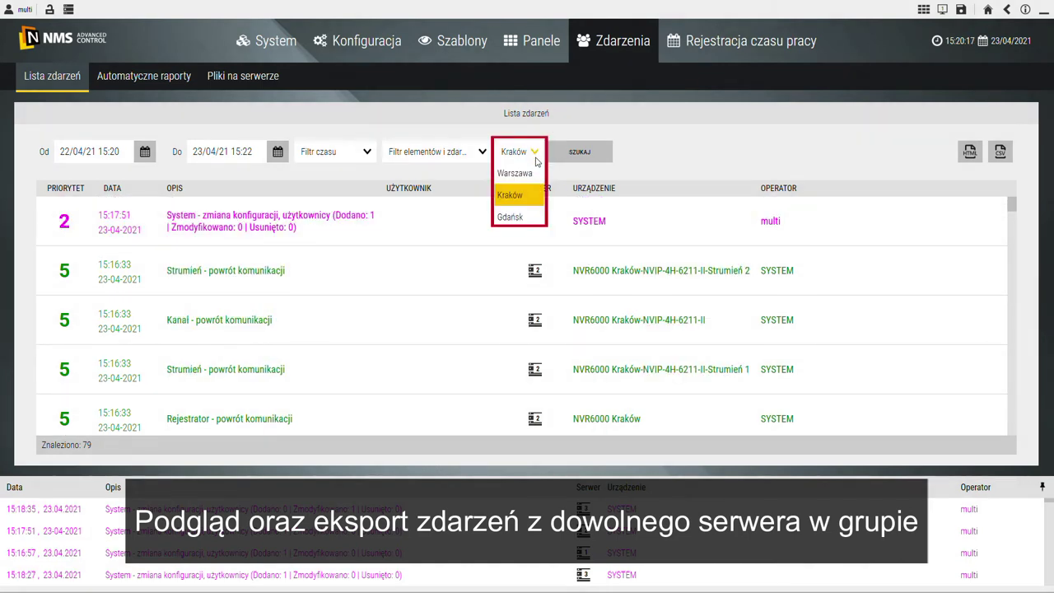
left_click(528, 217)
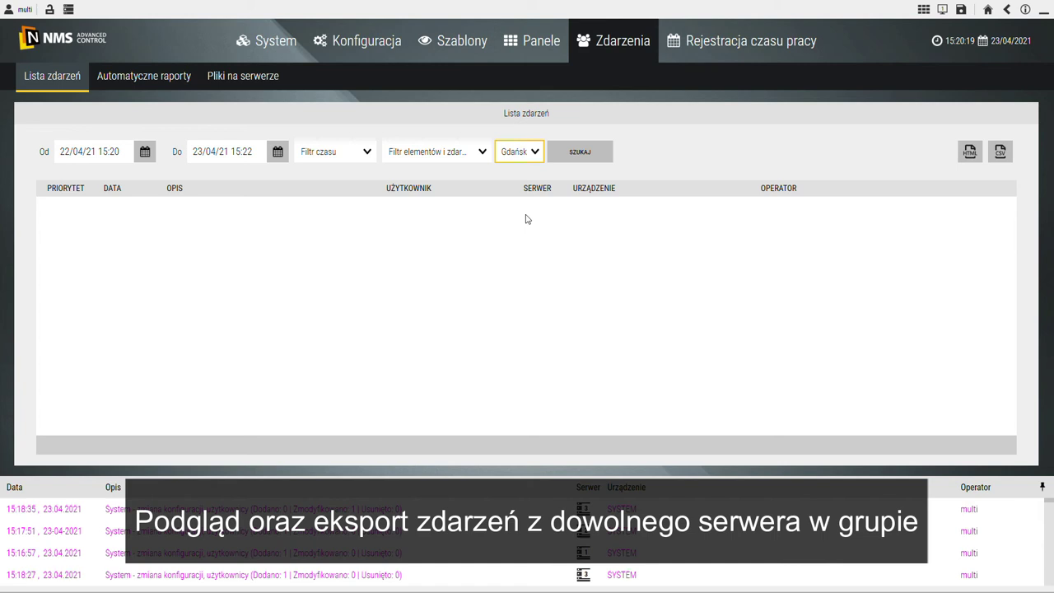
left_click(566, 155)
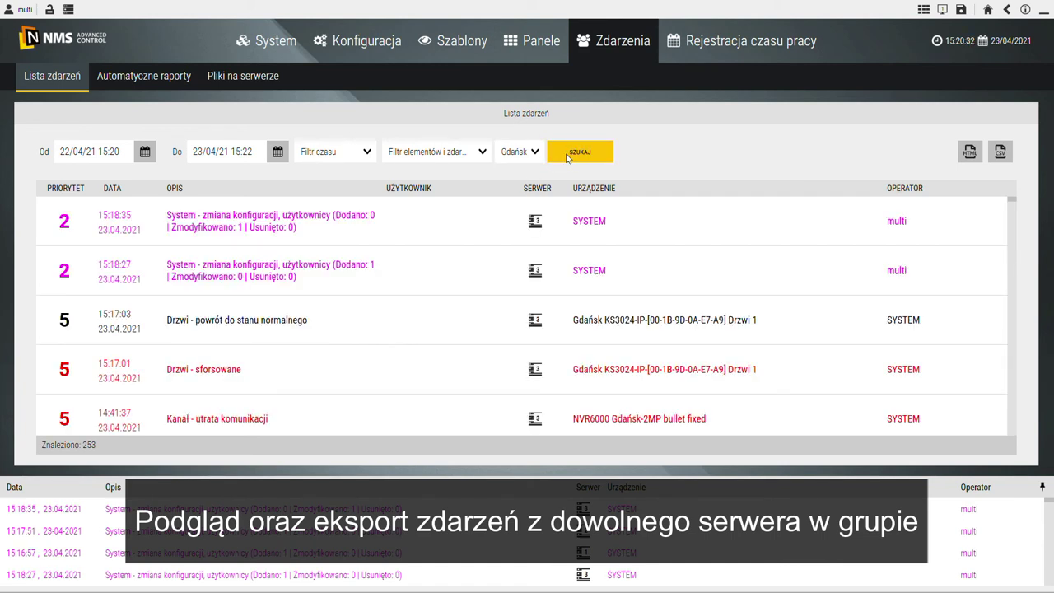
scroll(701, 318, "down", 3)
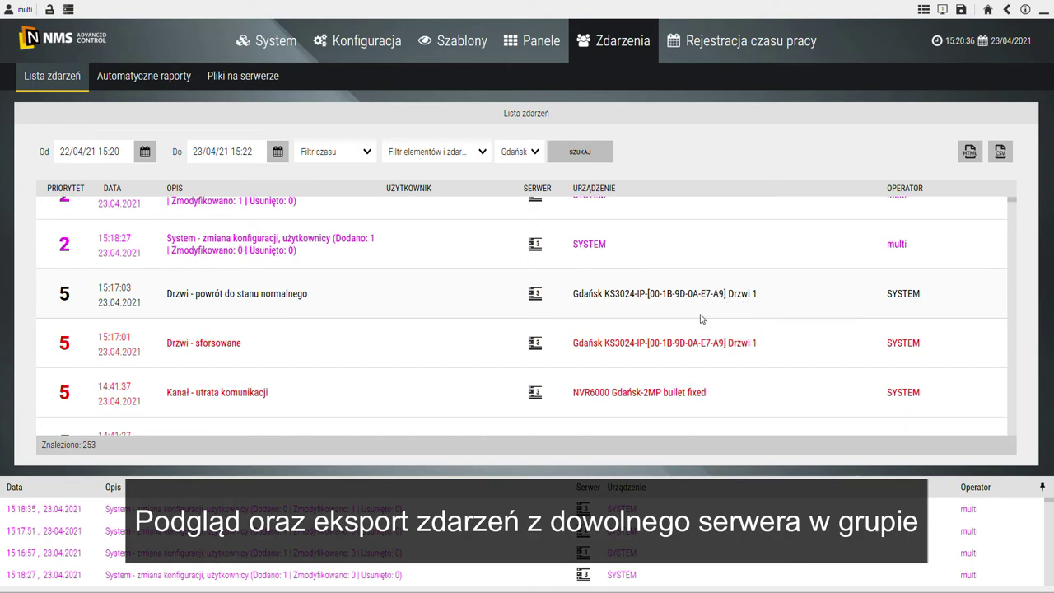
scroll(701, 319, "down", 2)
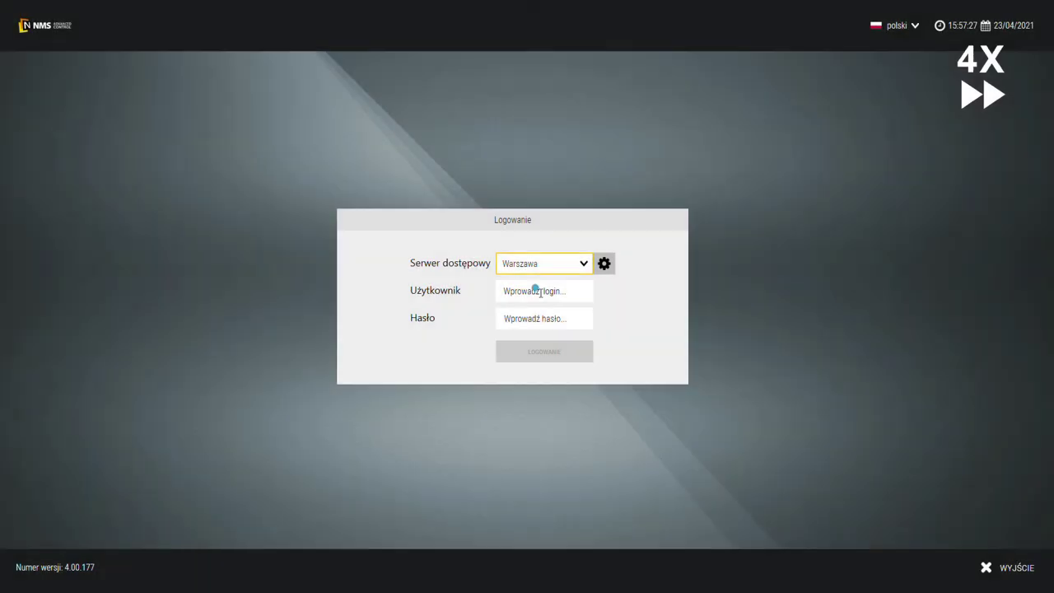
Step: Log in to NMS Advanced Control with the administrator user name and password
left_click(536, 288)
key("Tab")
key("Return")
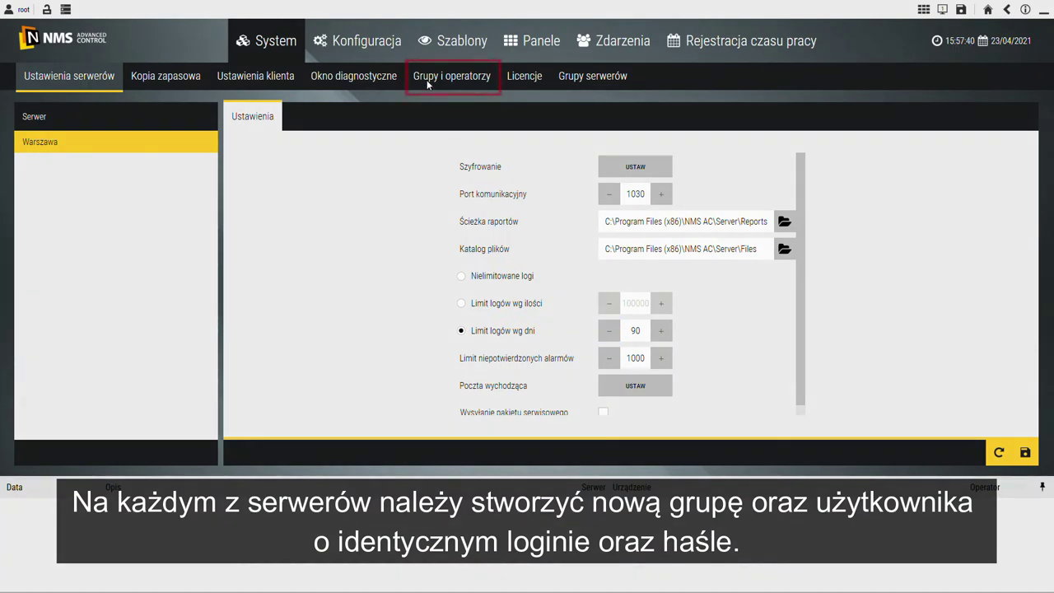
Step: Create a new operator group named Admin, review its permissions and save it
left_click(426, 80)
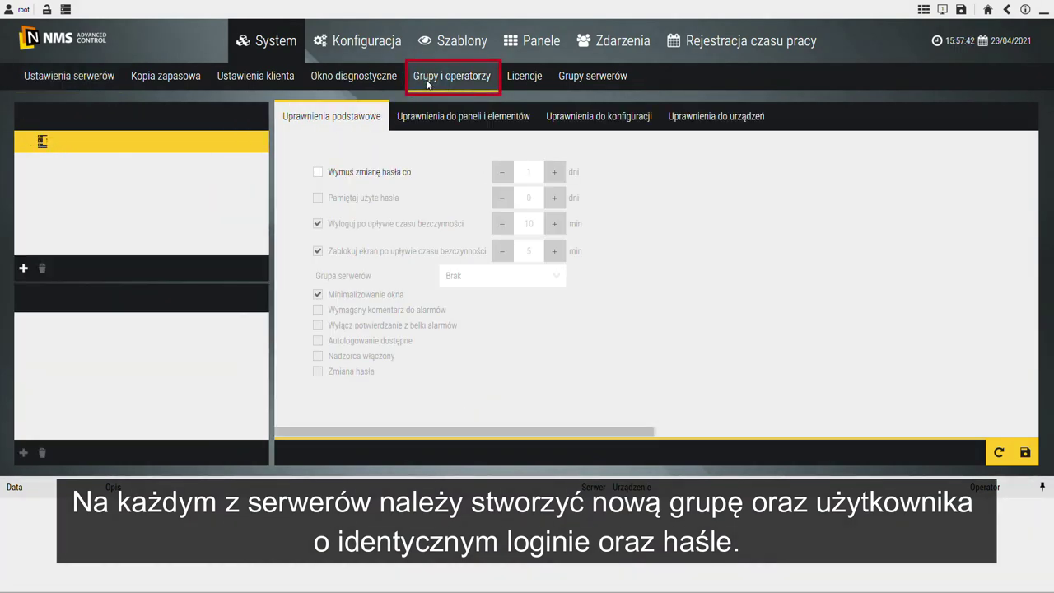
left_click(23, 268)
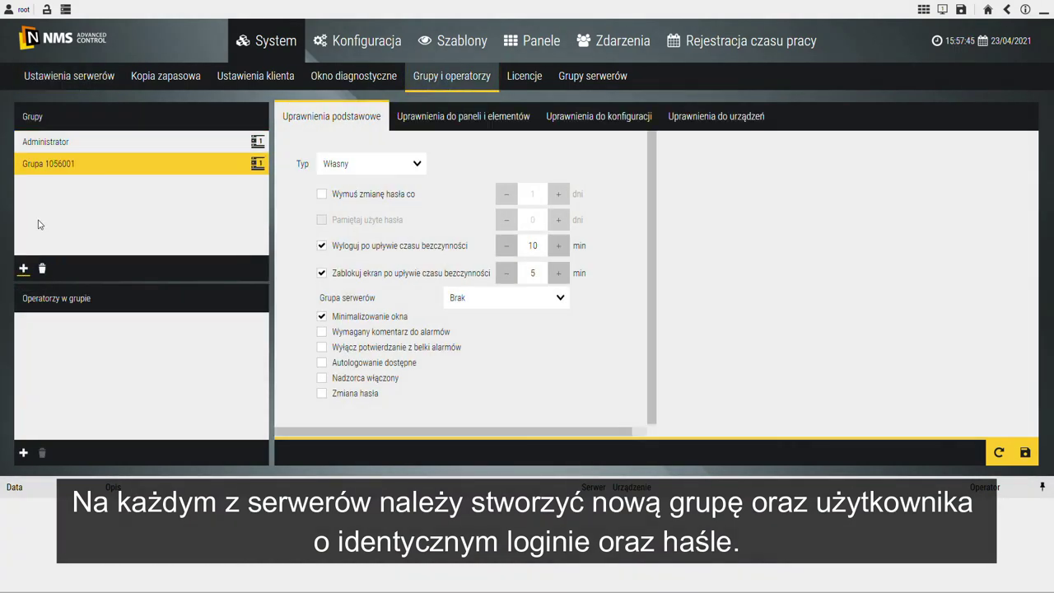
double_click(74, 165)
type("Admin")
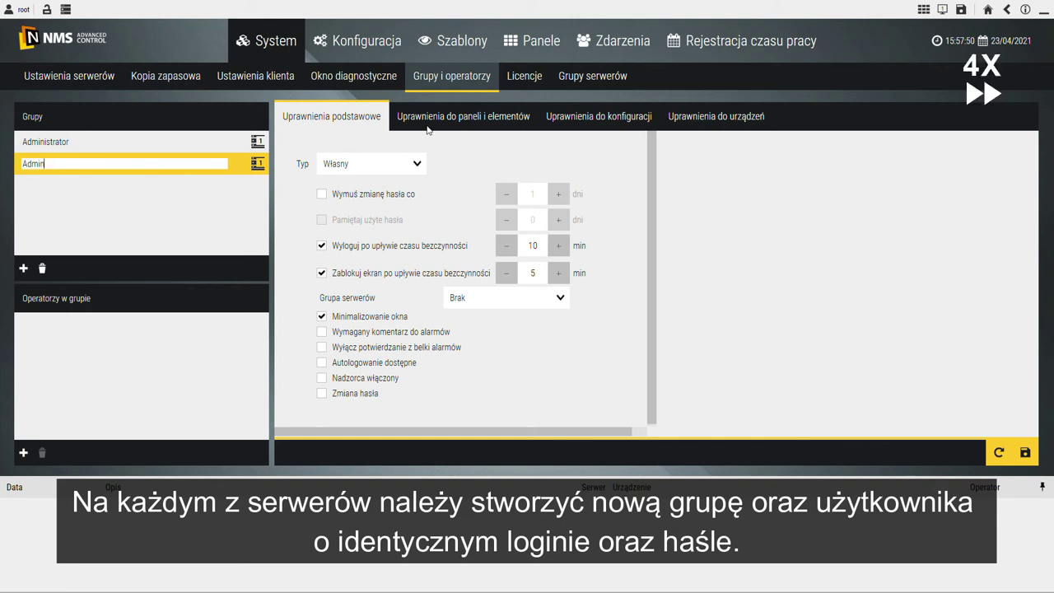
left_click(449, 119)
left_click(598, 116)
left_click(716, 116)
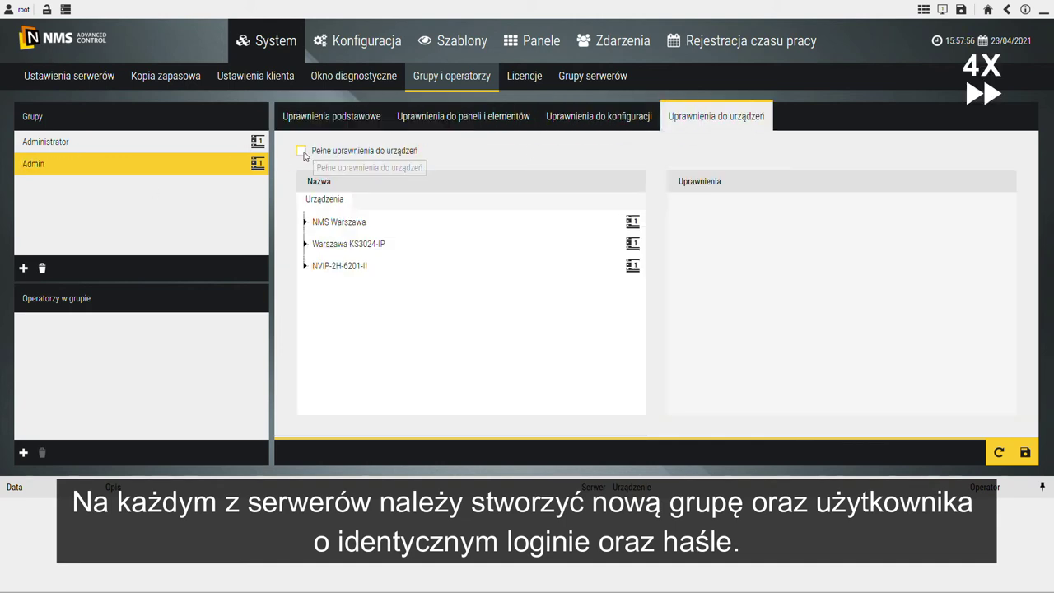
left_click(1023, 454)
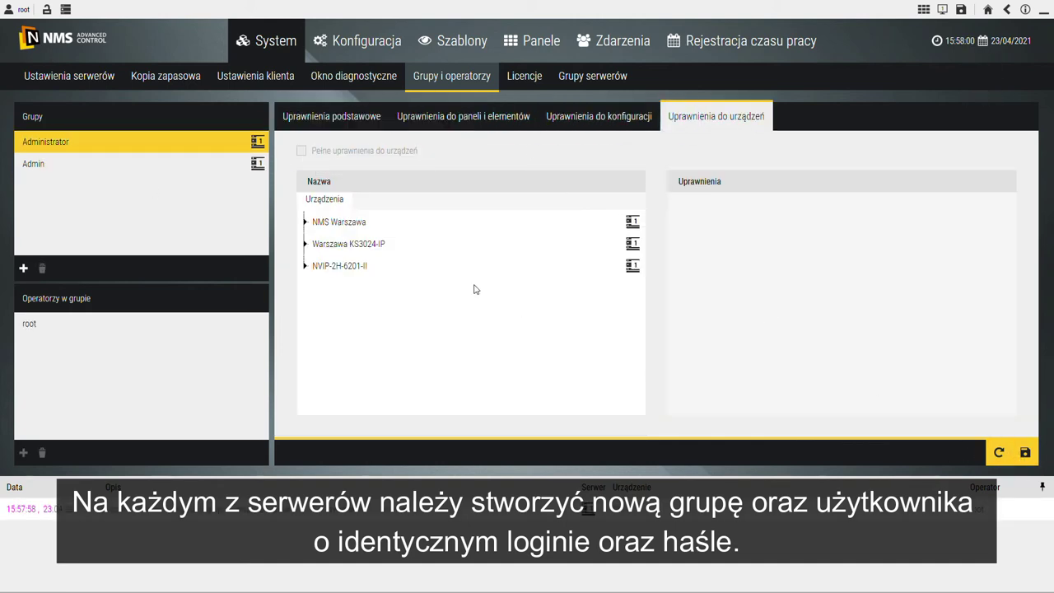
Step: Add operator multi to the Admin group with a permanent password
left_click(58, 163)
left_click(23, 452)
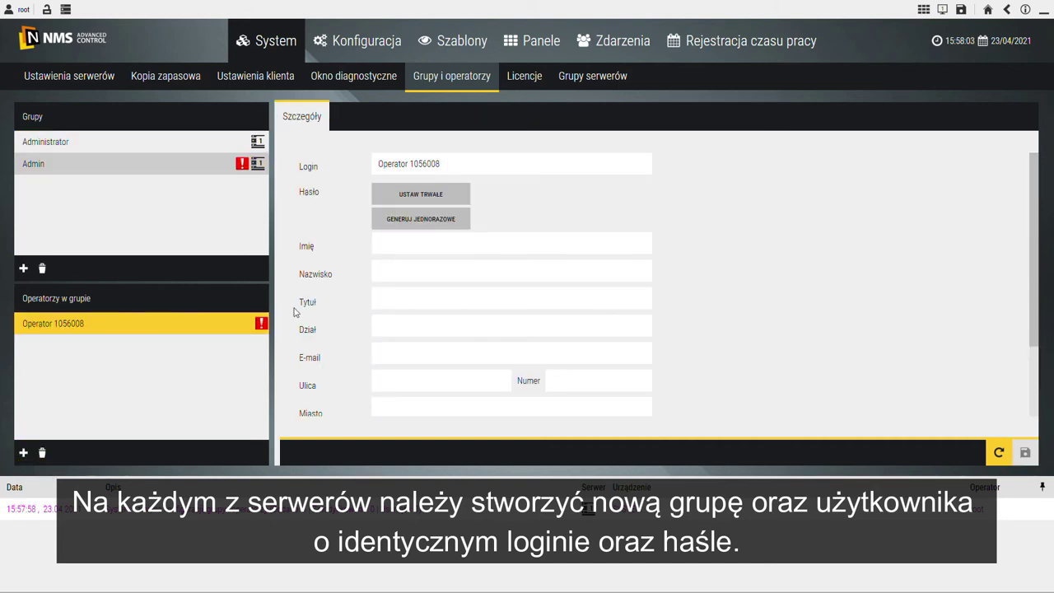
triple_click(476, 165)
type("multi")
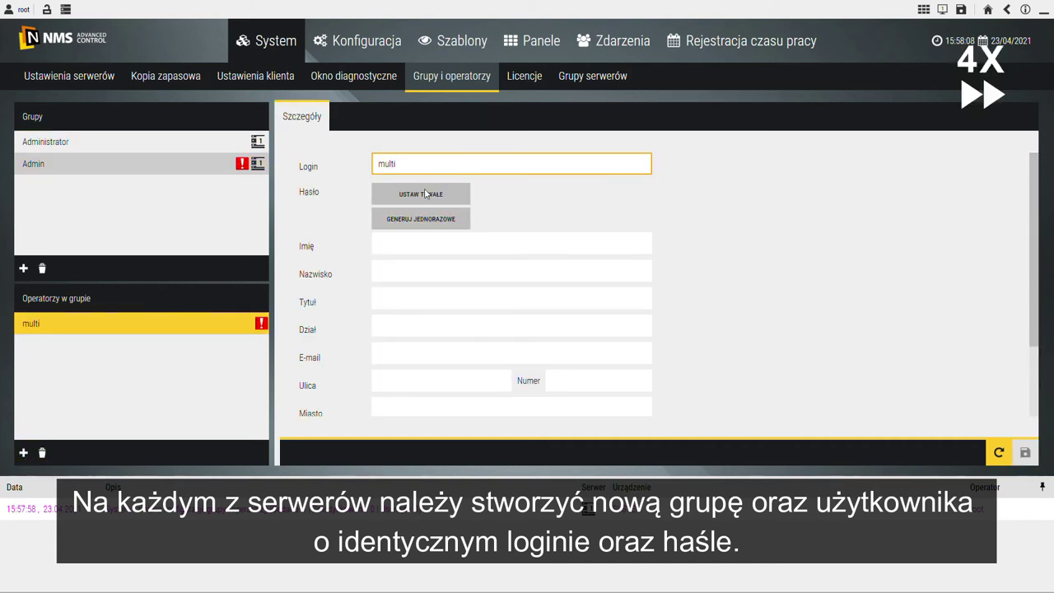
left_click(425, 194)
key("Tab")
left_click(560, 346)
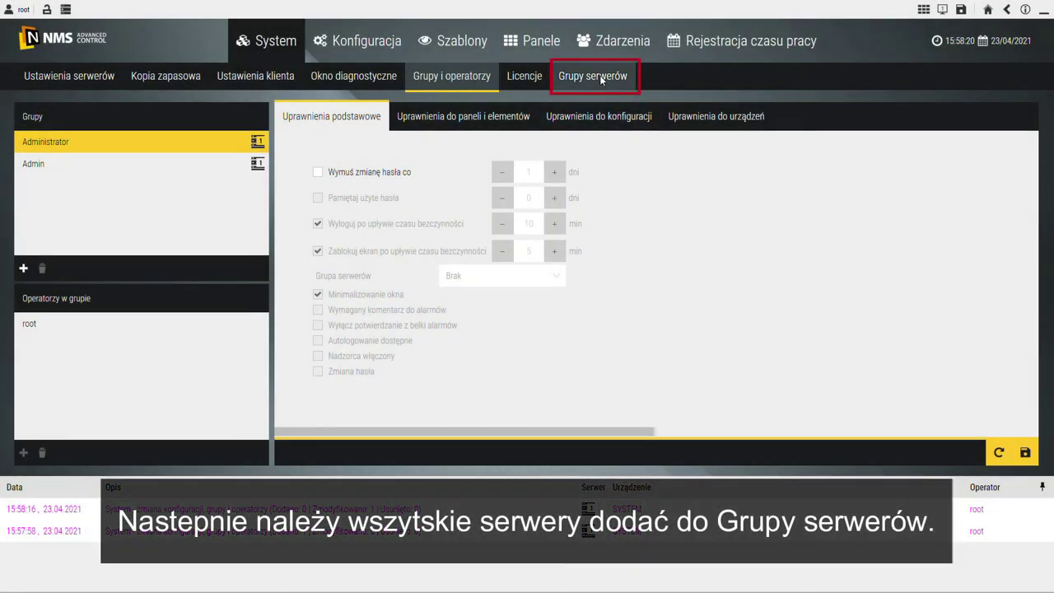
Step: Create a new server group named Grupa serwerów
left_click(599, 82)
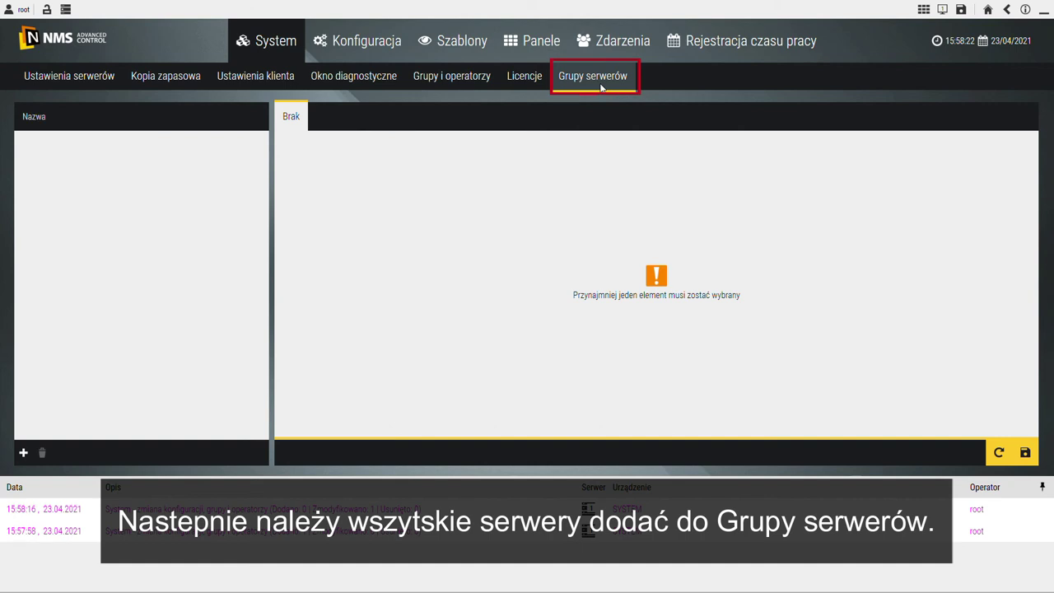
left_click(24, 452)
double_click(60, 147)
type("Grupa serwerów")
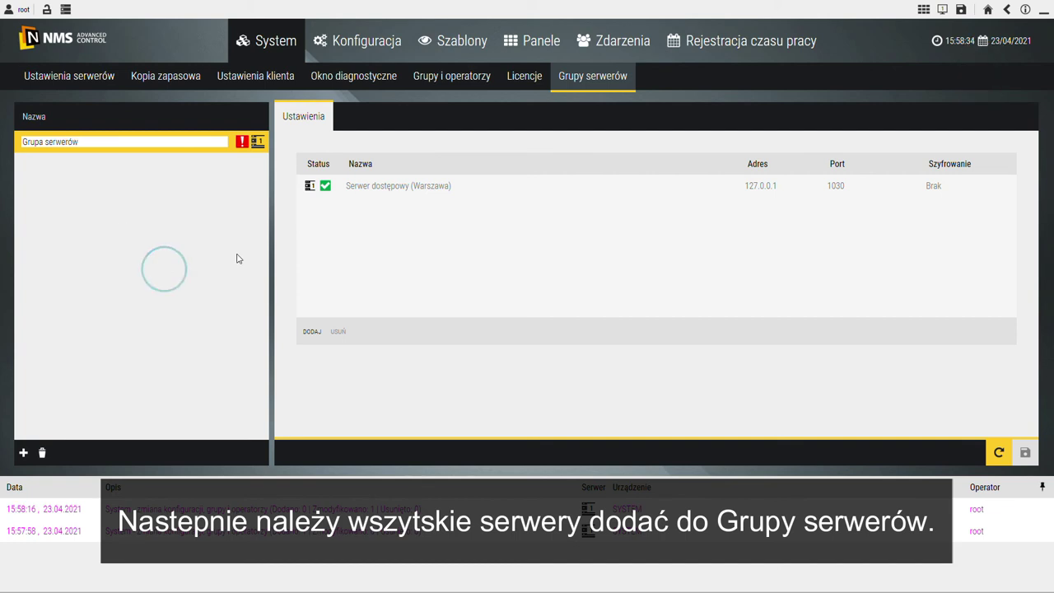
Step: Add Kraków (192.168.0.110) and Gdańsk (192.168.0.120) to the group and save it
left_click(308, 333)
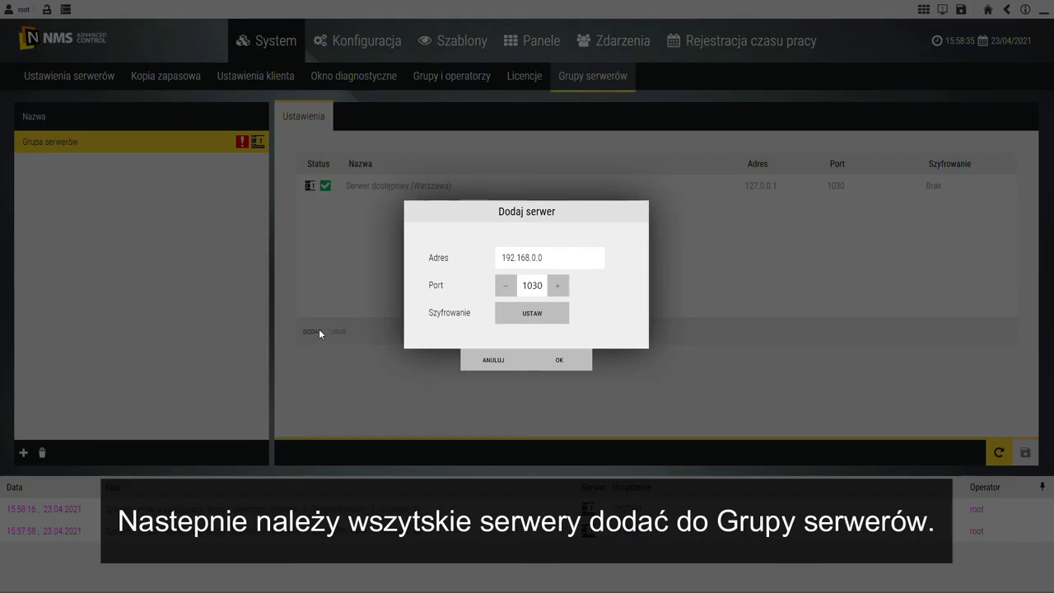
left_click(549, 251)
double_click(549, 252)
left_click(550, 256)
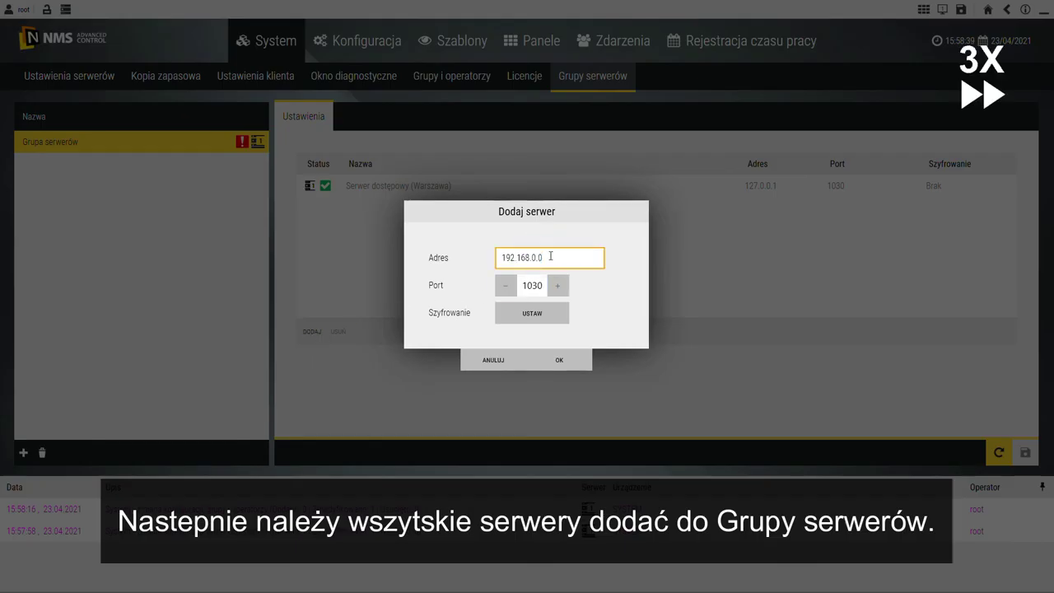
left_click(565, 363)
left_click(324, 323)
double_click(555, 255)
left_click(563, 257)
key("BackSpace")
left_click(559, 360)
left_click(1025, 452)
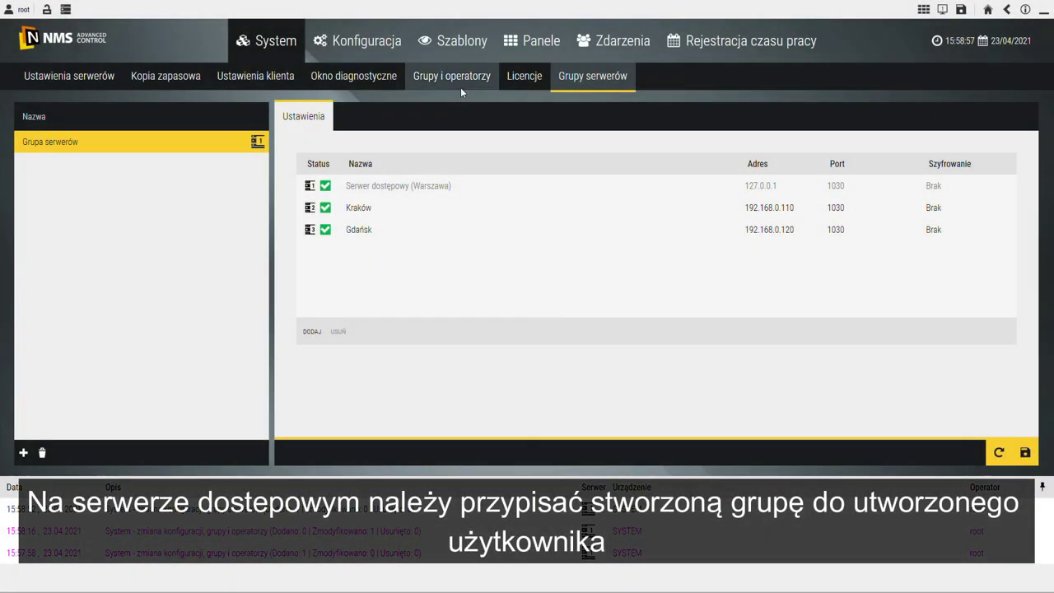
Step: Select the Admin group and set its server group to Grupa serwerów
left_click(458, 83)
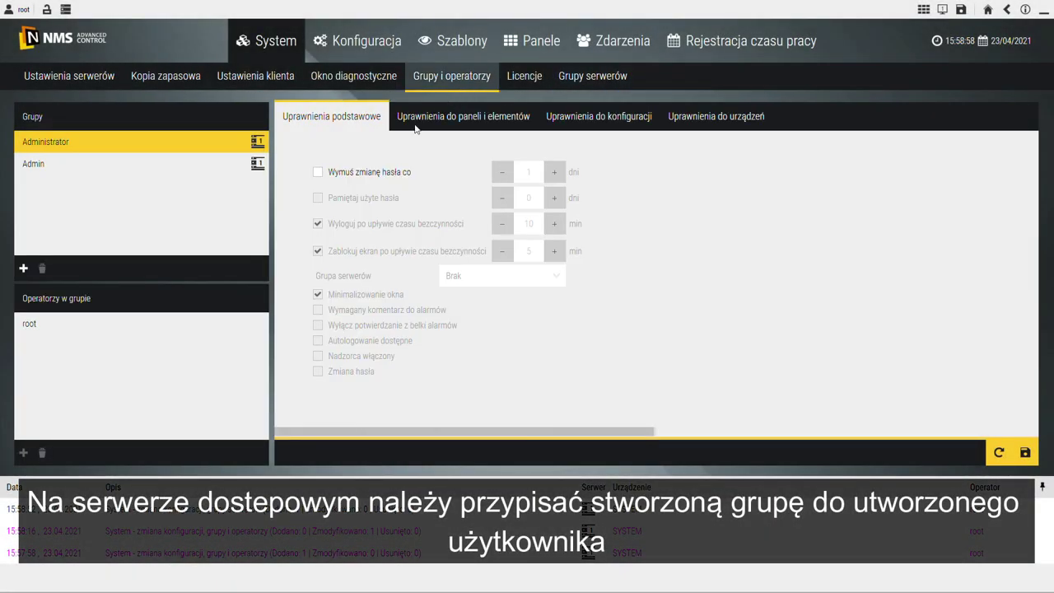
left_click(79, 165)
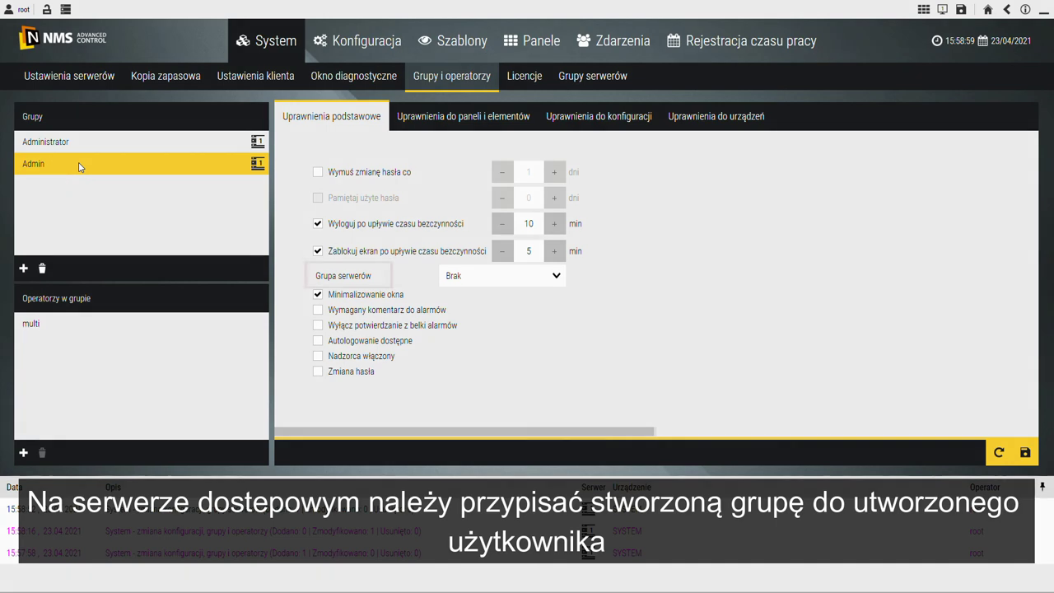
left_click(551, 281)
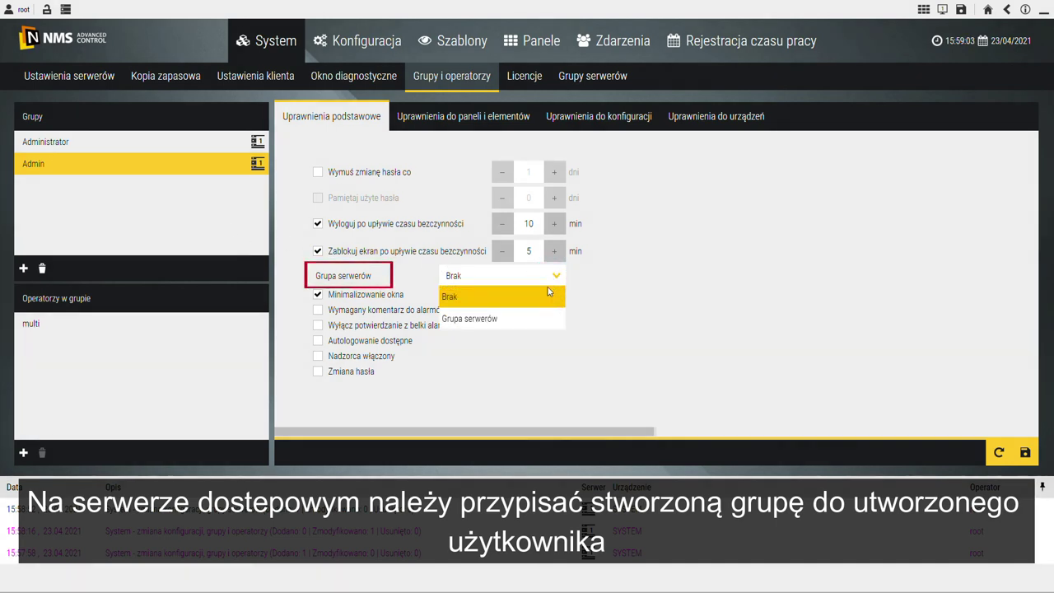
left_click(518, 321)
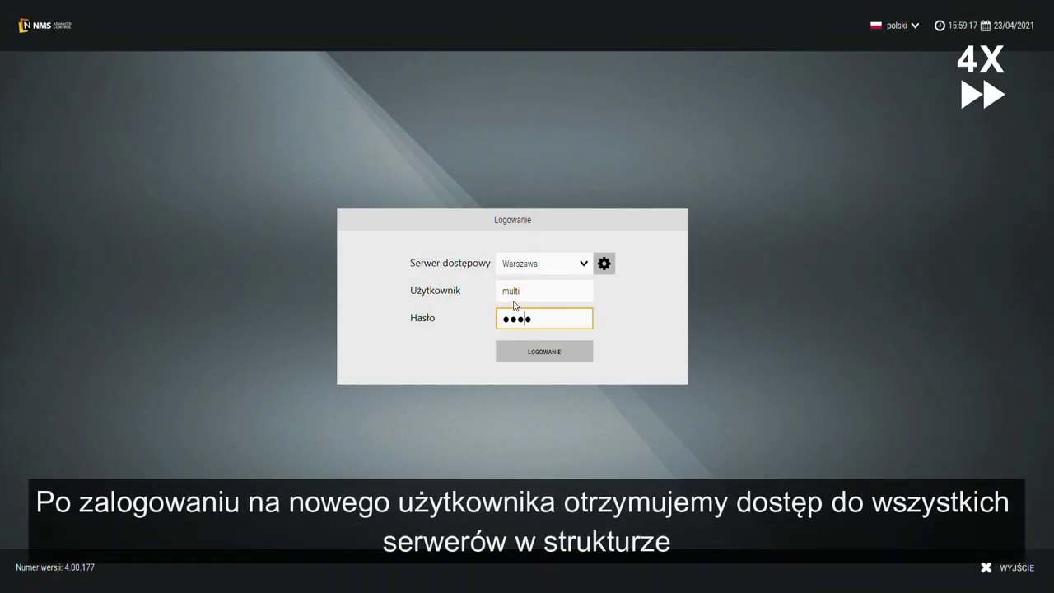
Step: Finish logging in as operator multi and view the Warszawa, Kraków and Gdańsk server status
key("Return")
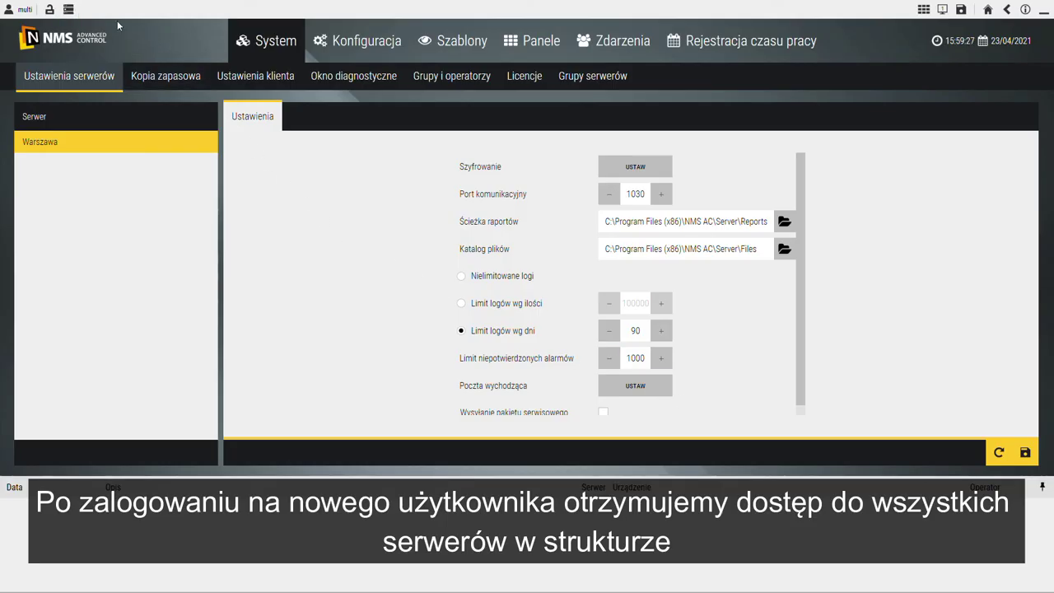
left_click(69, 10)
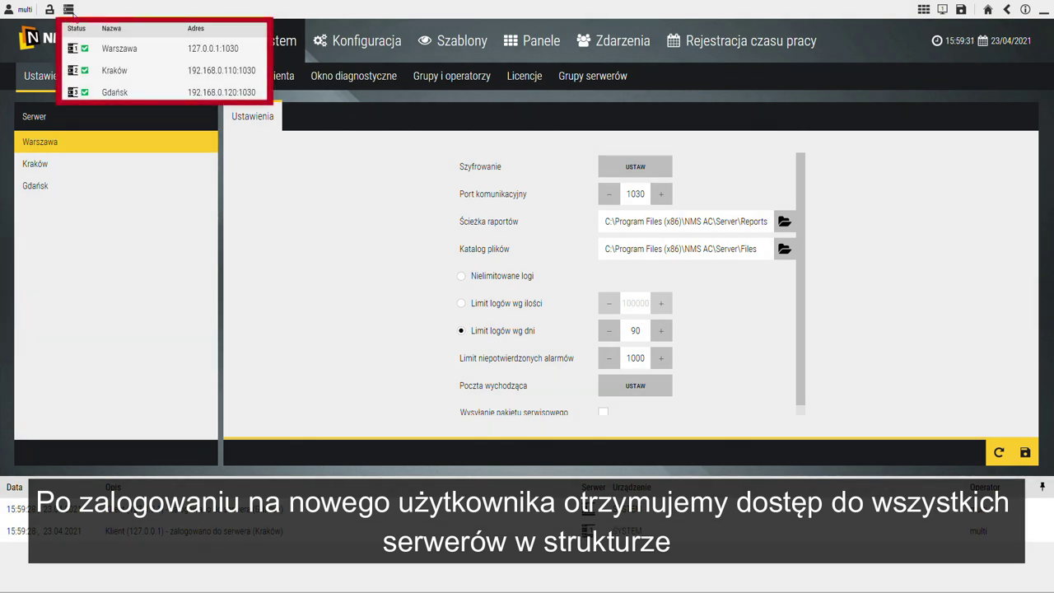